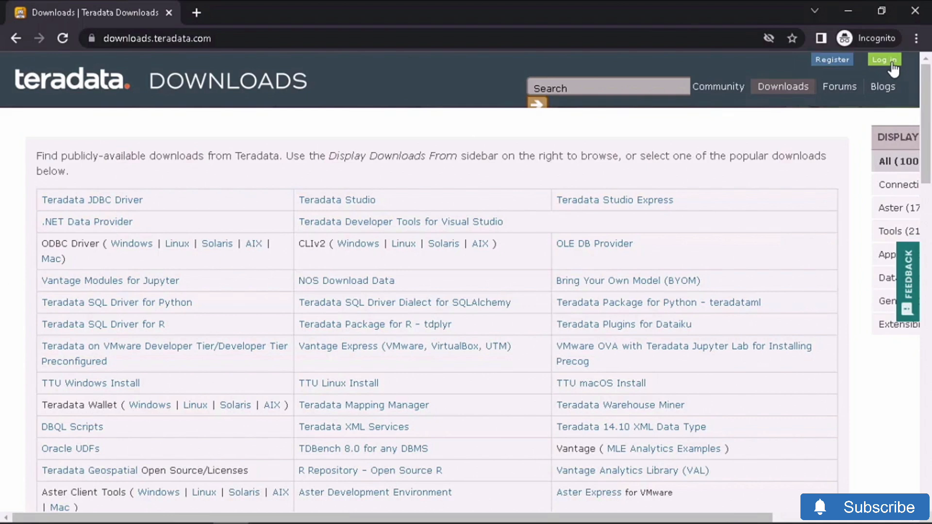
- Log in to Teradata Downloads with the account e-mail as username and its password
{"action": "left_click", "coordinate": [893, 68]}
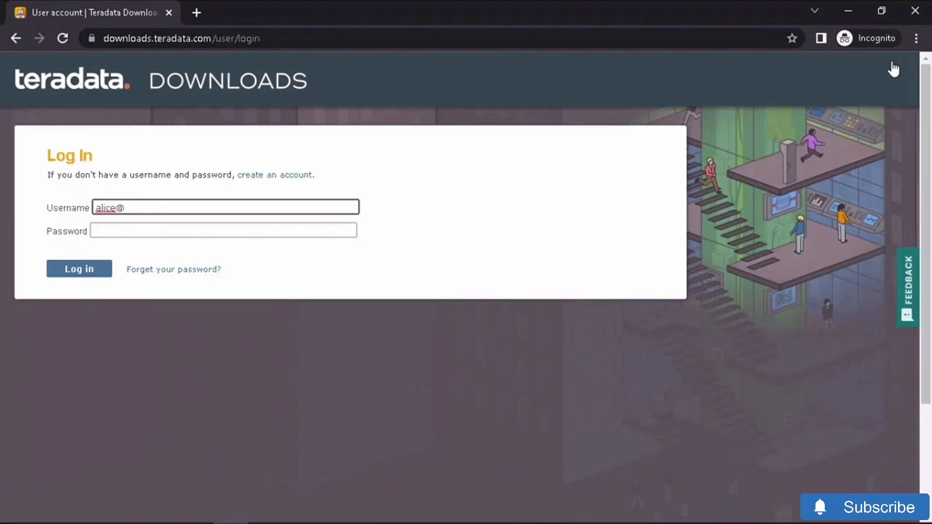
{"action": "key", "text": "Tab"}
{"action": "type", "text": "••••••••••••••"}
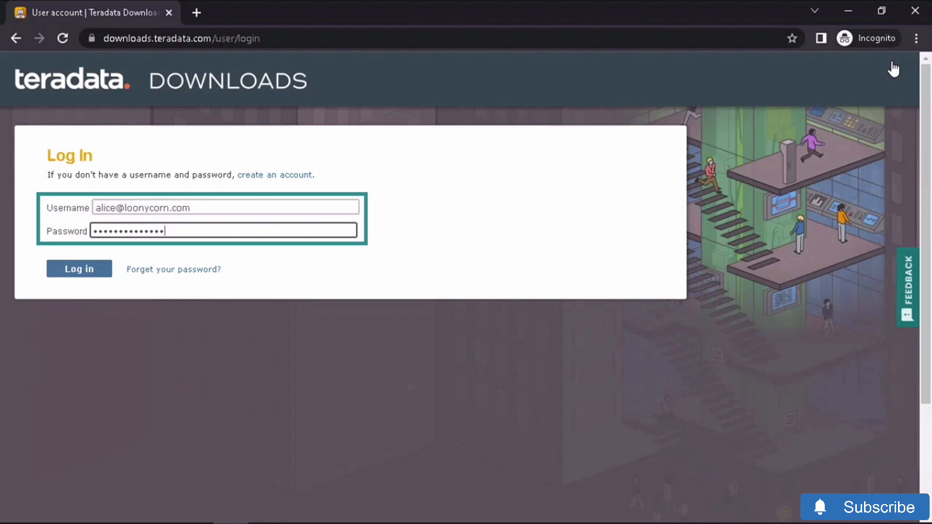
{"action": "key", "text": "Return"}
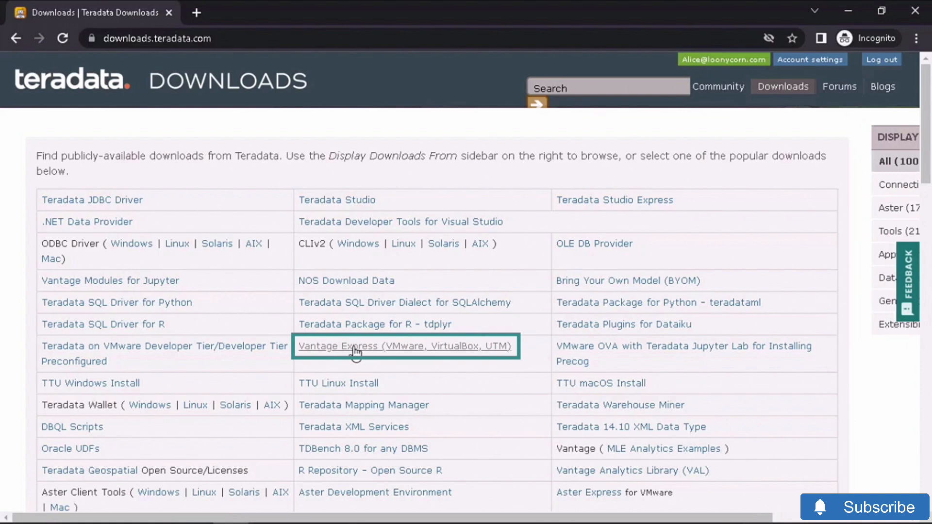
- Choose Vantage Express 17.10, scroll through the licence and agree so the download starts
{"action": "left_click", "coordinate": [356, 346]}
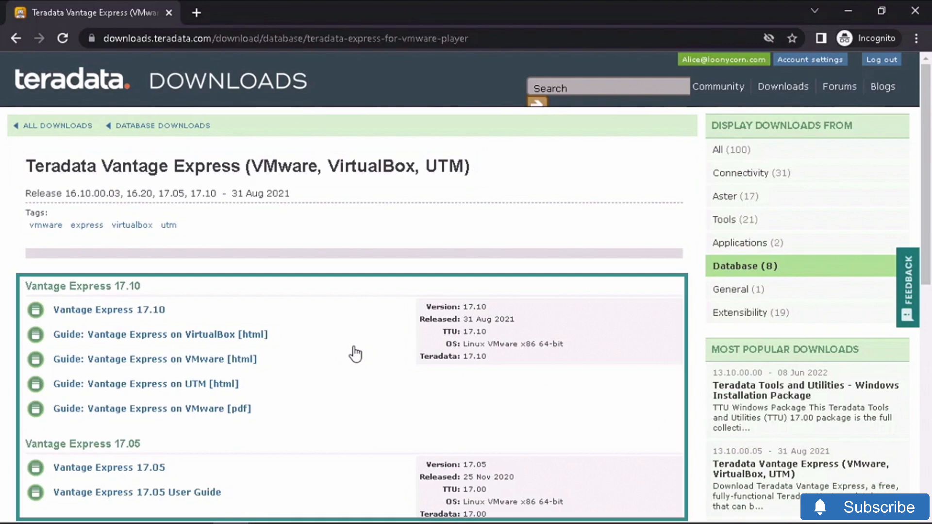
{"action": "left_click", "coordinate": [144, 315]}
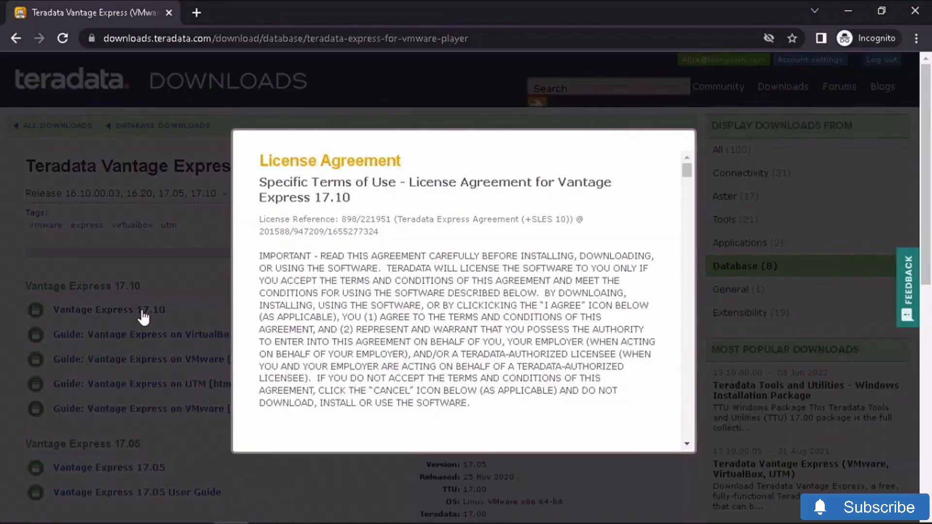
{"action": "left_click_drag", "start_coordinate": [688, 177], "coordinate": [688, 435]}
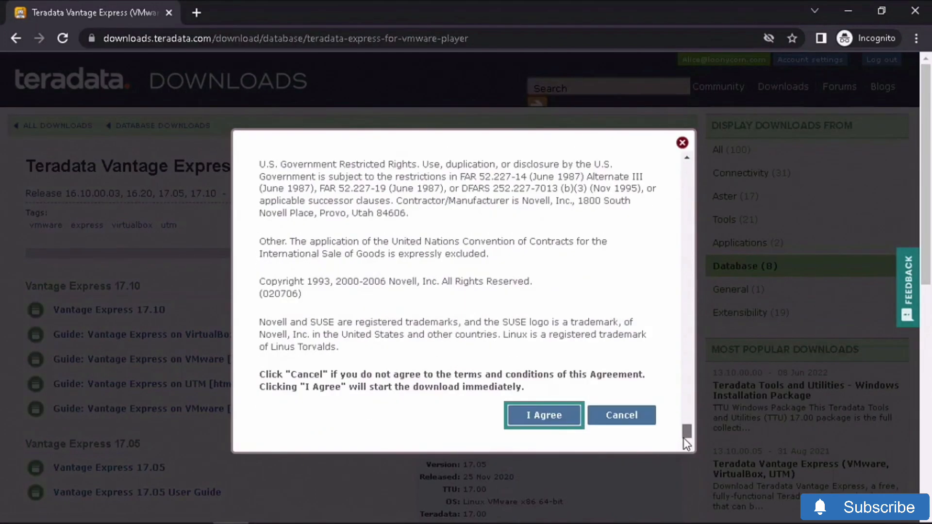
{"action": "left_click", "coordinate": [534, 416]}
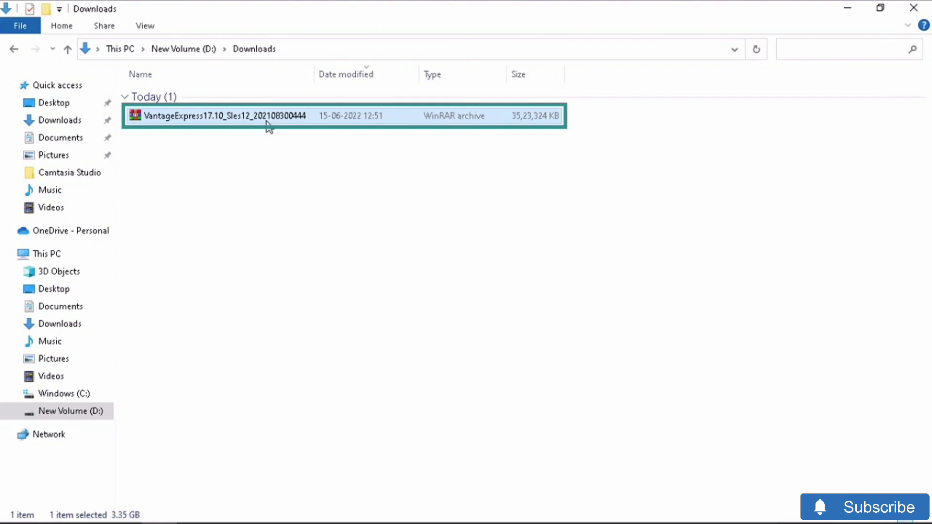
- Extract the Vantage Express archive with WinRAR into the D:\Tools folder
{"action": "key", "text": "alt"}
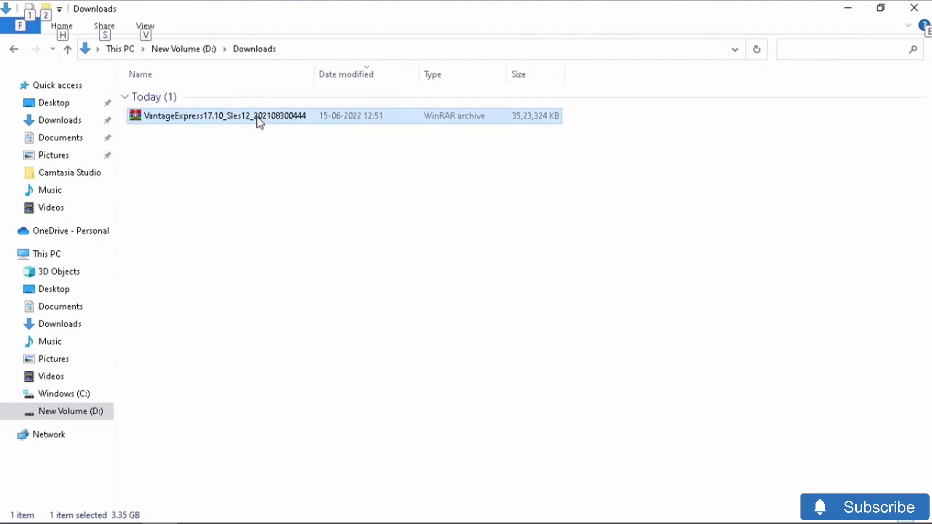
{"action": "key", "text": "alt+Tab"}
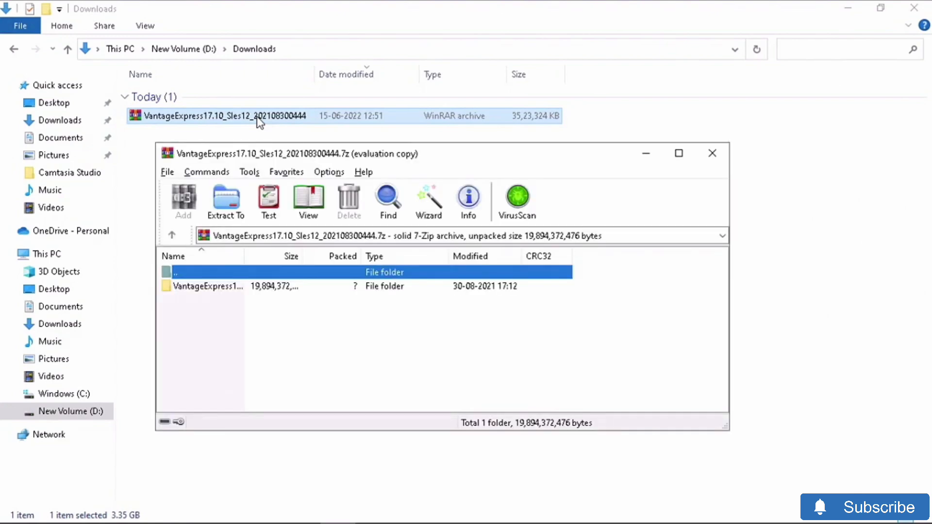
{"action": "left_click", "coordinate": [231, 213]}
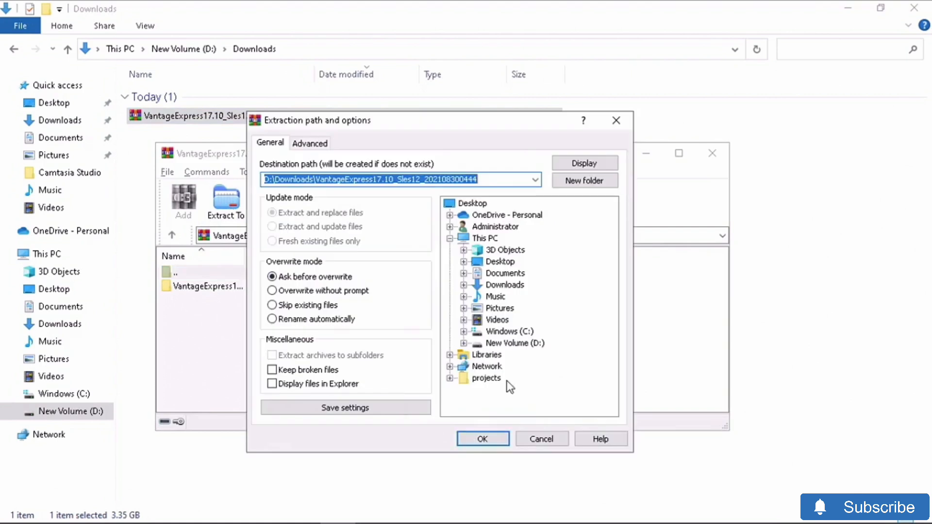
{"action": "left_click", "coordinate": [513, 341]}
{"action": "left_click", "coordinate": [463, 343]}
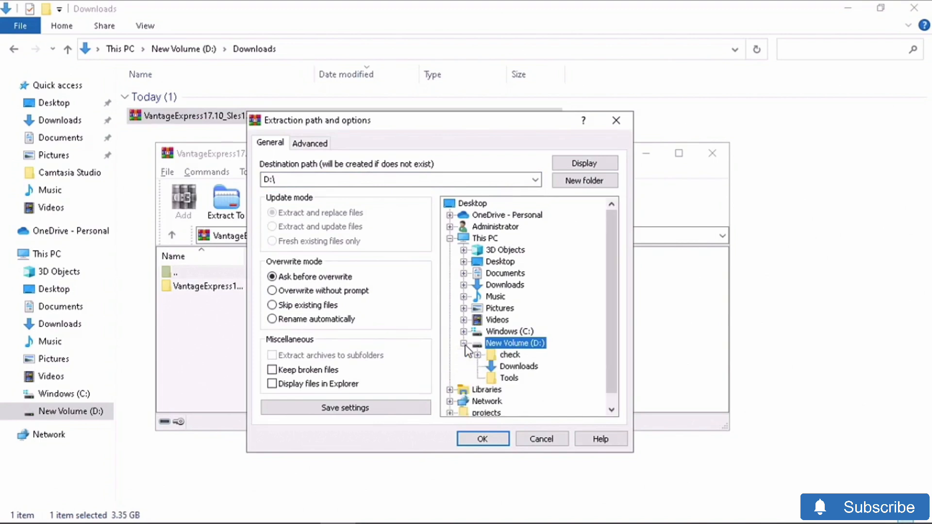
{"action": "left_click", "coordinate": [509, 378]}
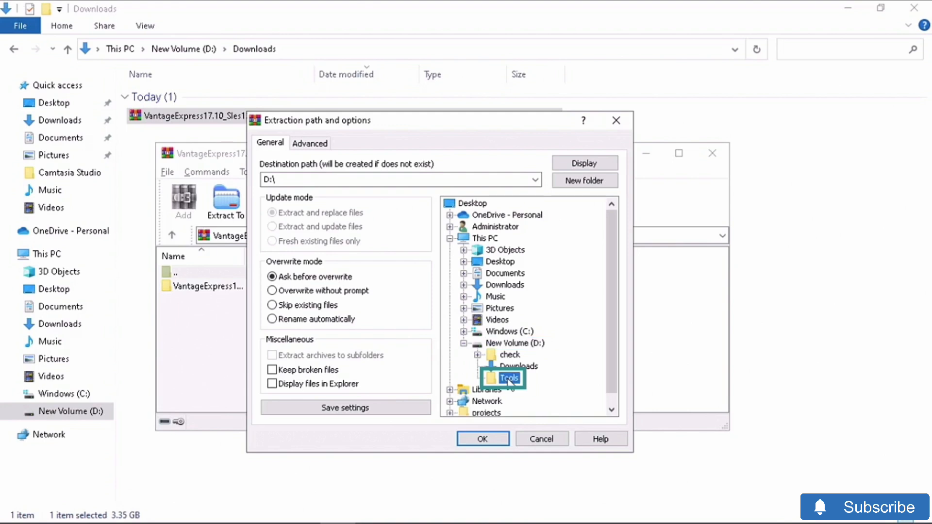
{"action": "left_click", "coordinate": [490, 440]}
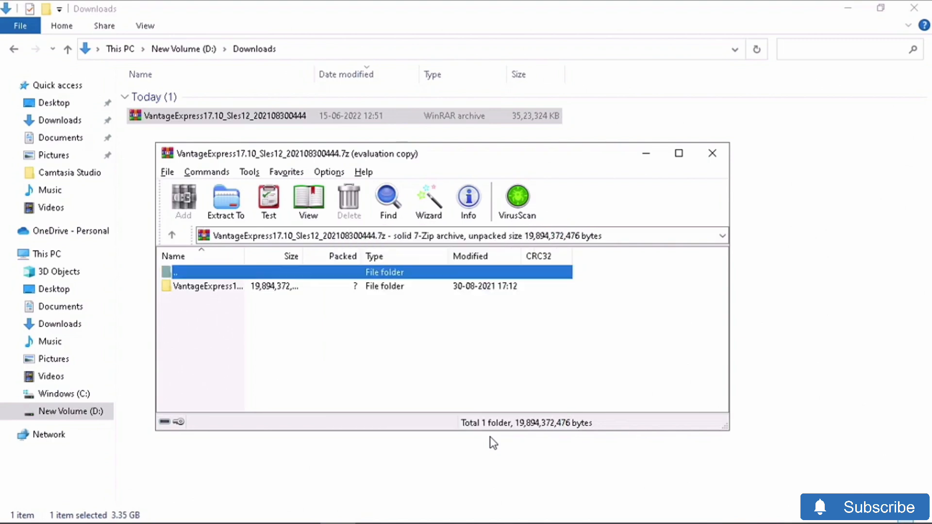
- Close the WinRAR archive window and the Downloads folder window
{"action": "left_click", "coordinate": [712, 154]}
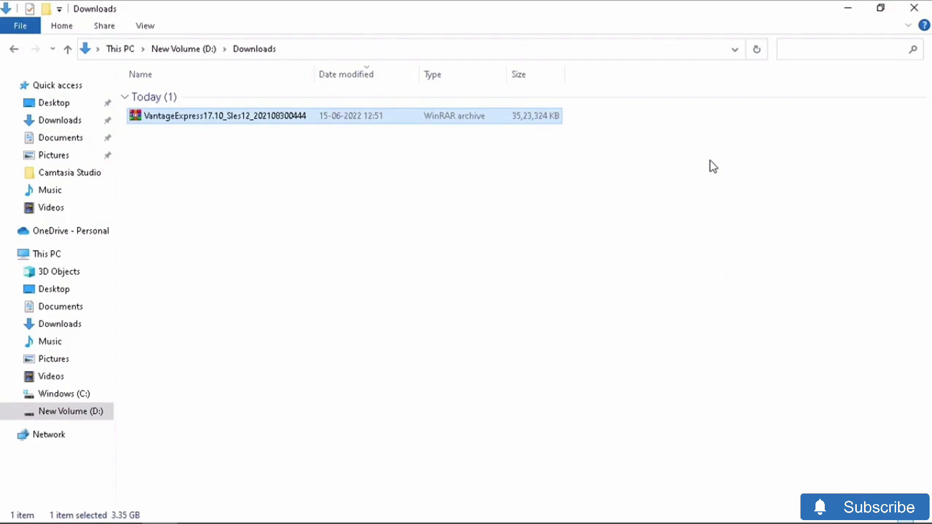
{"action": "left_click", "coordinate": [914, 9]}
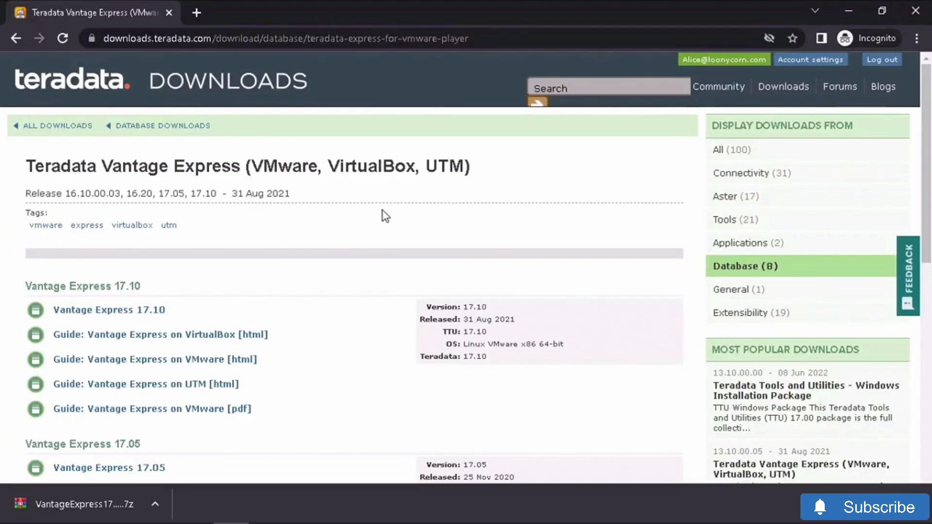
{"action": "left_click", "coordinate": [200, 19]}
- Load the Workstation Player evaluation page and download Workstation 16.0 Player for Windows
{"action": "type", "text": "https://www.vmware.com/in/products/workstation-player/workstation-player-evaluation.html"}
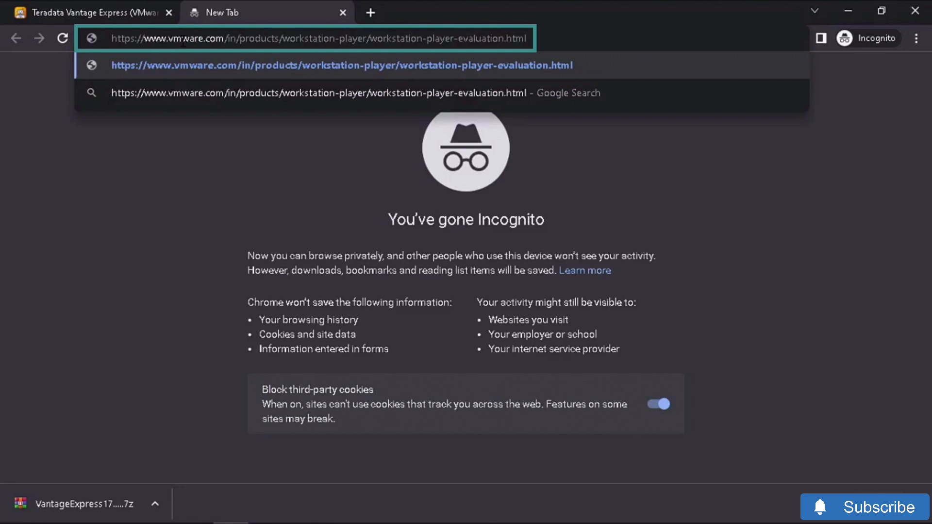
{"action": "key", "text": "Return"}
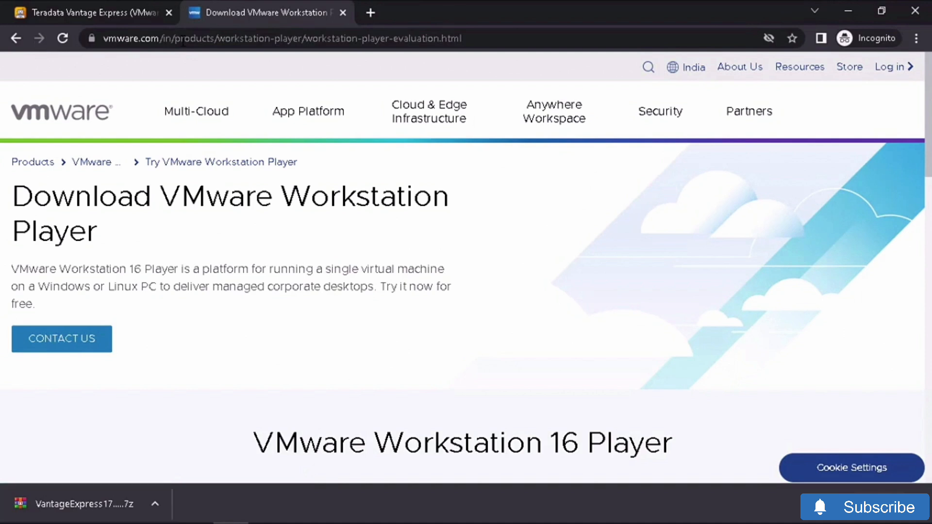
{"action": "left_click_drag", "start_coordinate": [926, 138], "coordinate": [920, 301]}
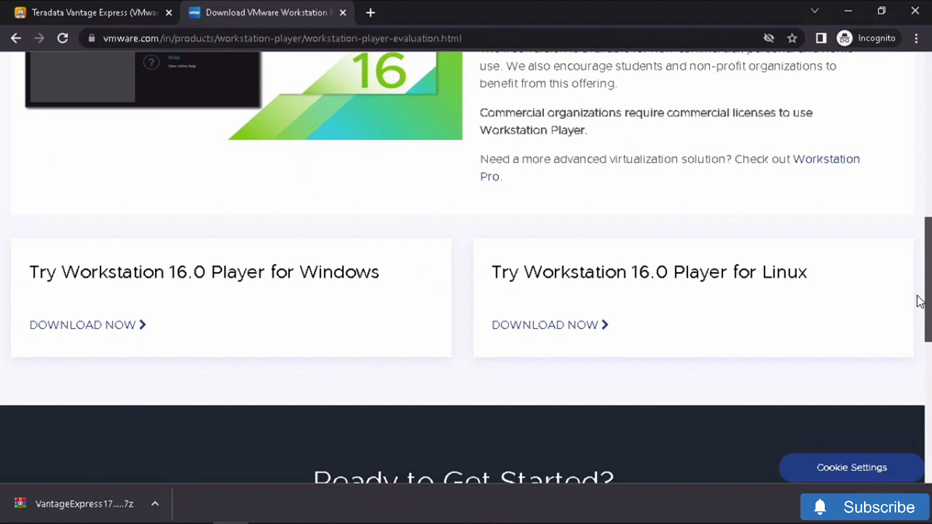
{"action": "left_click", "coordinate": [84, 325]}
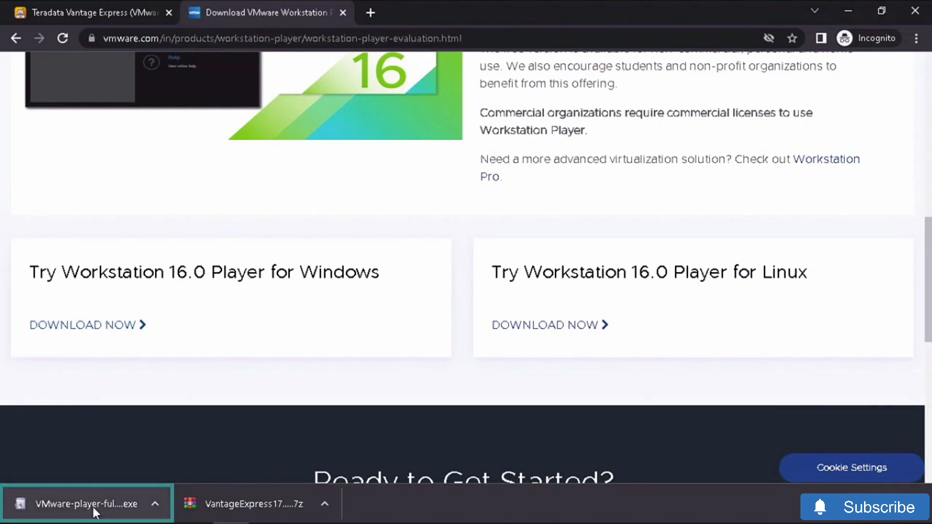
- Run the Workstation 16 Player installer, accepting the licence and default options, through to Finish
{"action": "left_click", "coordinate": [92, 505]}
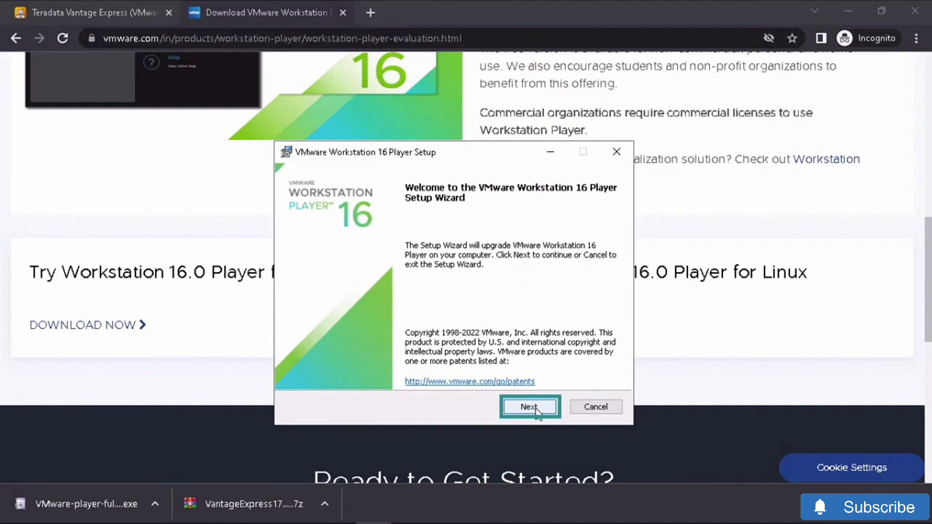
{"action": "left_click", "coordinate": [535, 409]}
{"action": "left_click", "coordinate": [298, 374]}
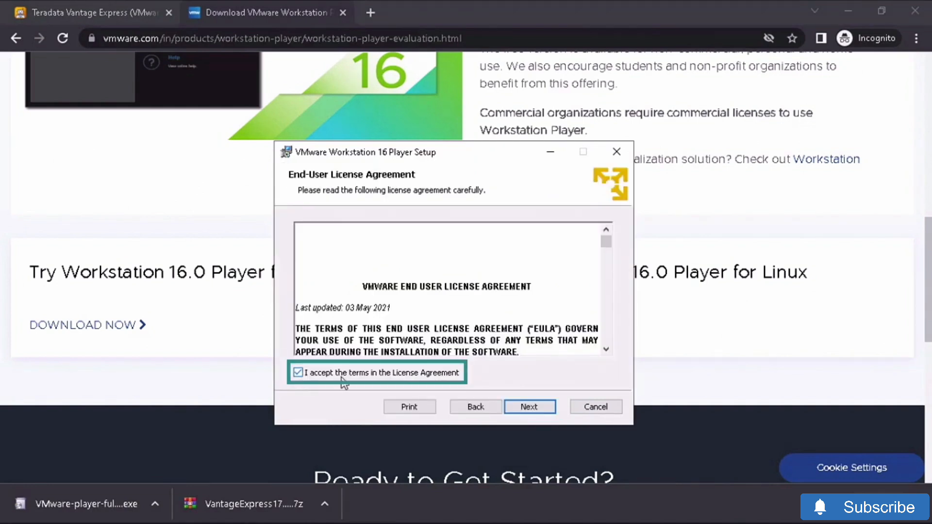
{"action": "left_click", "coordinate": [524, 407]}
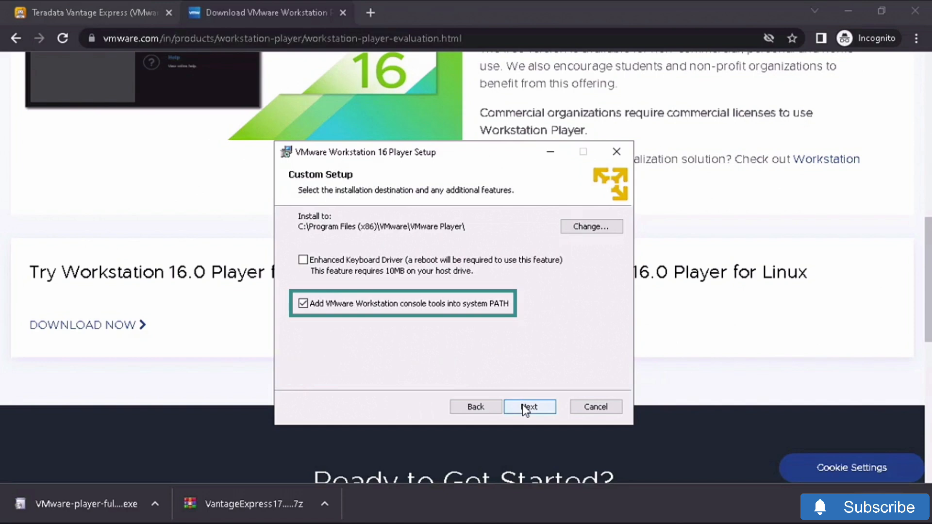
{"action": "left_click", "coordinate": [523, 407]}
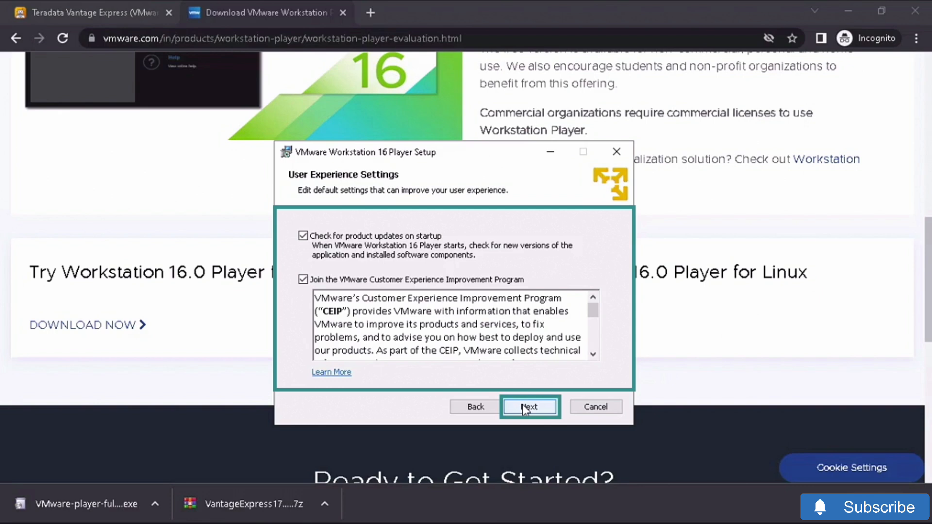
{"action": "left_click", "coordinate": [522, 406]}
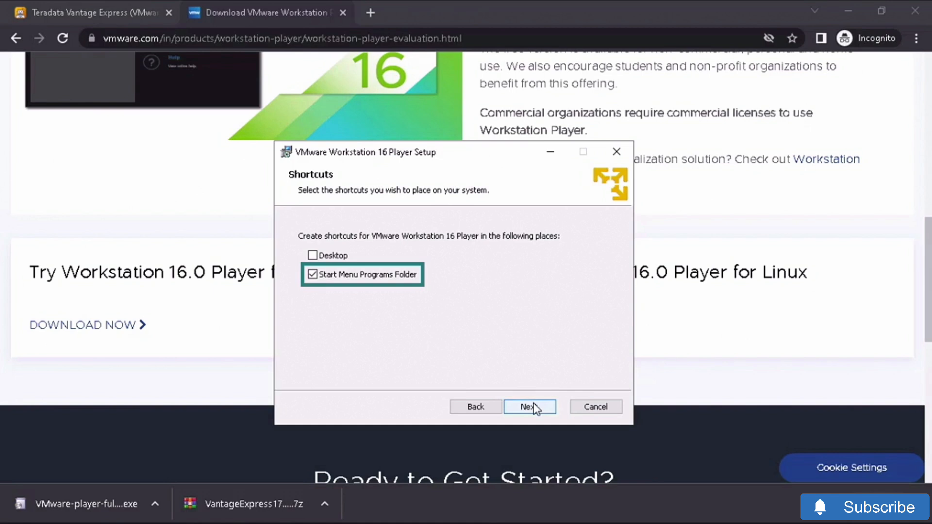
{"action": "left_click", "coordinate": [529, 407]}
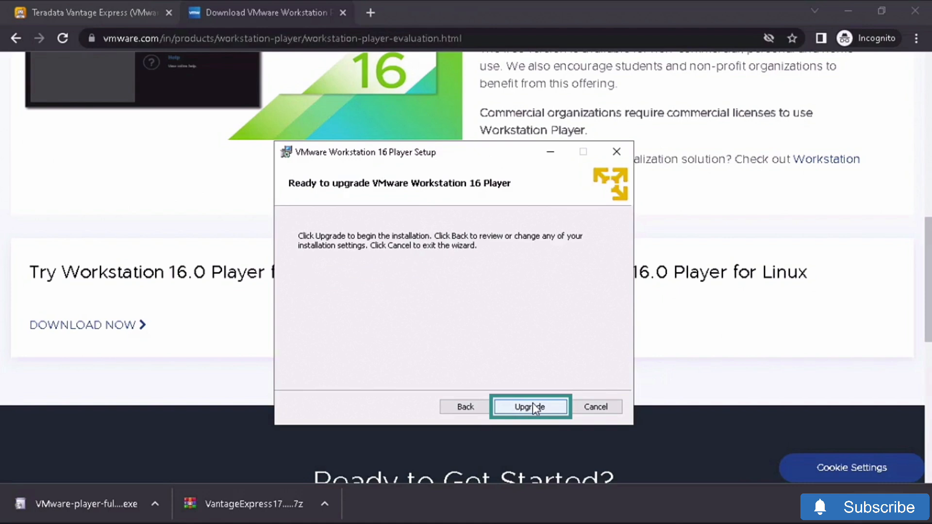
{"action": "left_click", "coordinate": [532, 405]}
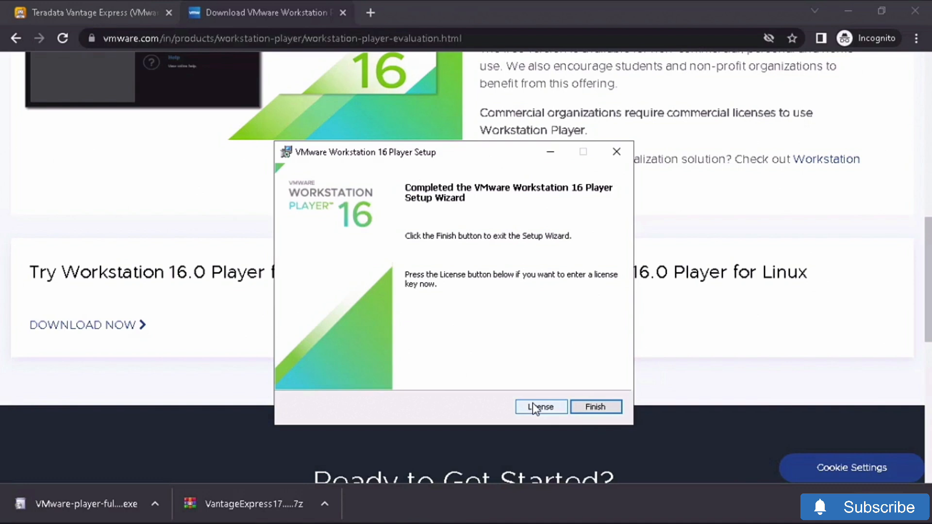
{"action": "left_click", "coordinate": [605, 405]}
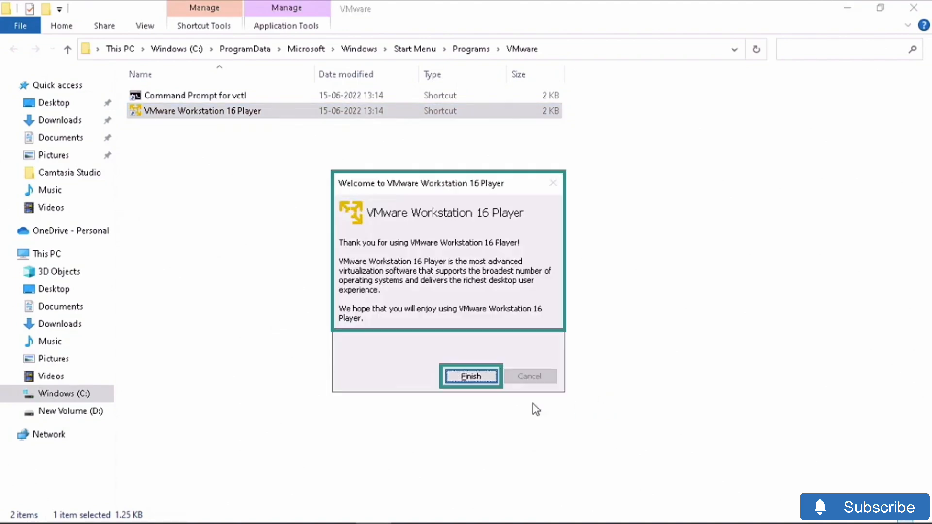
- Dismiss the Workstation 16 Player welcome dialog with Finish
{"action": "left_click", "coordinate": [469, 377]}
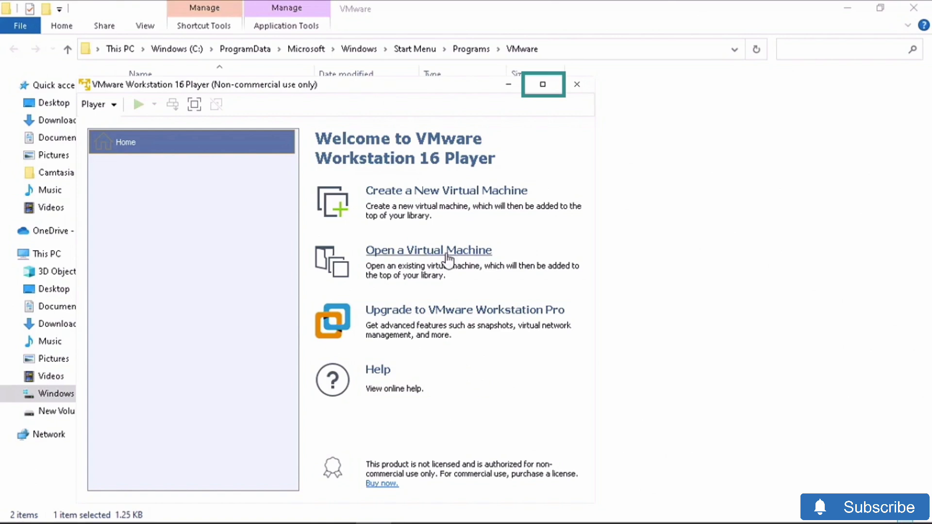
- Maximize the Player and select the VantageExpress17.10_Sles12 VM file under D:\Tools\VantageExpress17.10_Sles12
{"action": "left_click", "coordinate": [543, 84]}
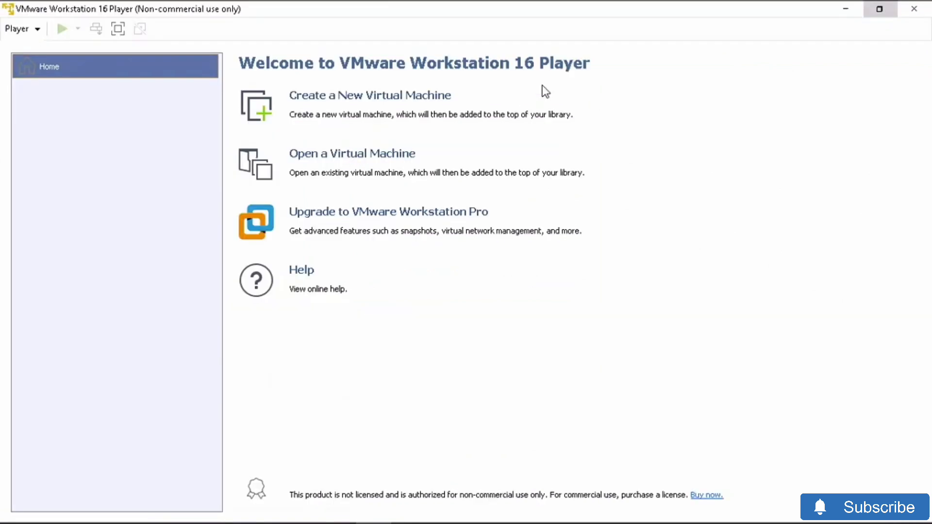
{"action": "left_click", "coordinate": [399, 154]}
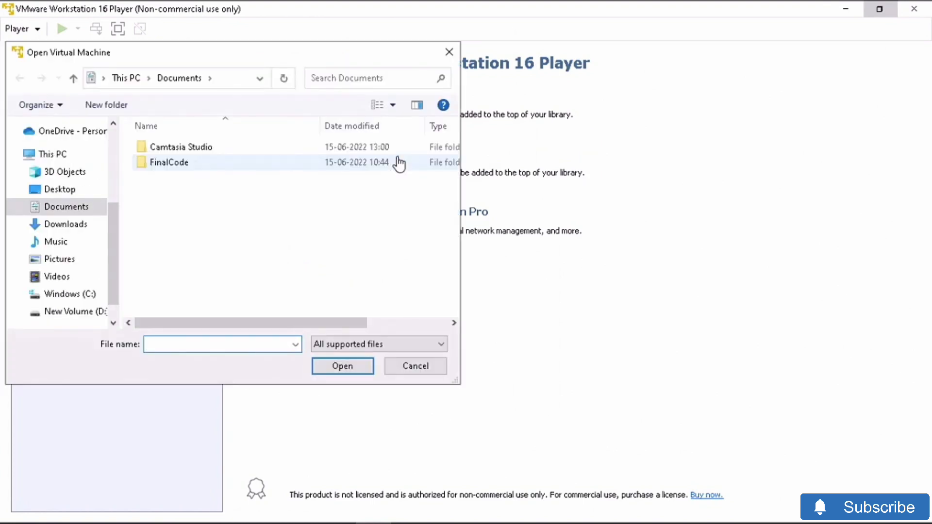
{"action": "left_click", "coordinate": [85, 313]}
{"action": "left_click", "coordinate": [168, 181]}
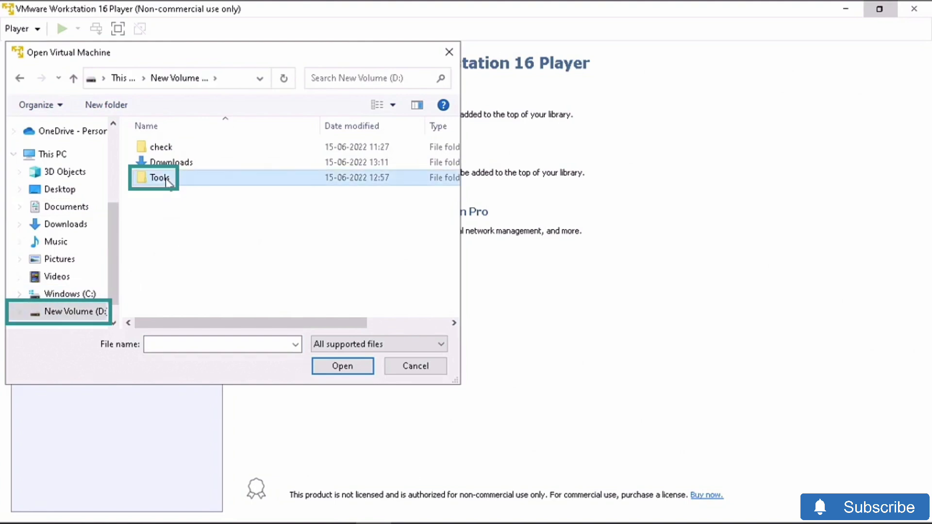
{"action": "double_click", "coordinate": [179, 182]}
{"action": "left_click", "coordinate": [190, 153]}
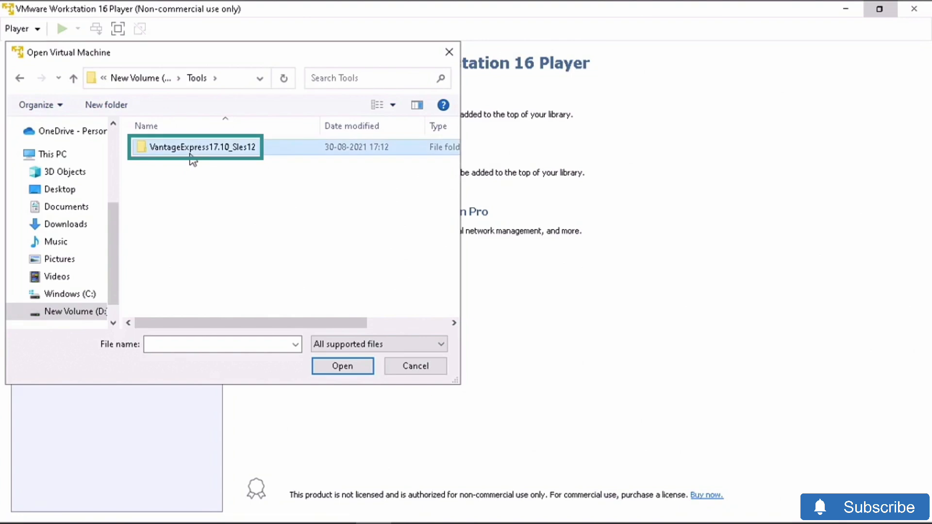
{"action": "double_click", "coordinate": [190, 154]}
{"action": "left_click", "coordinate": [190, 155]}
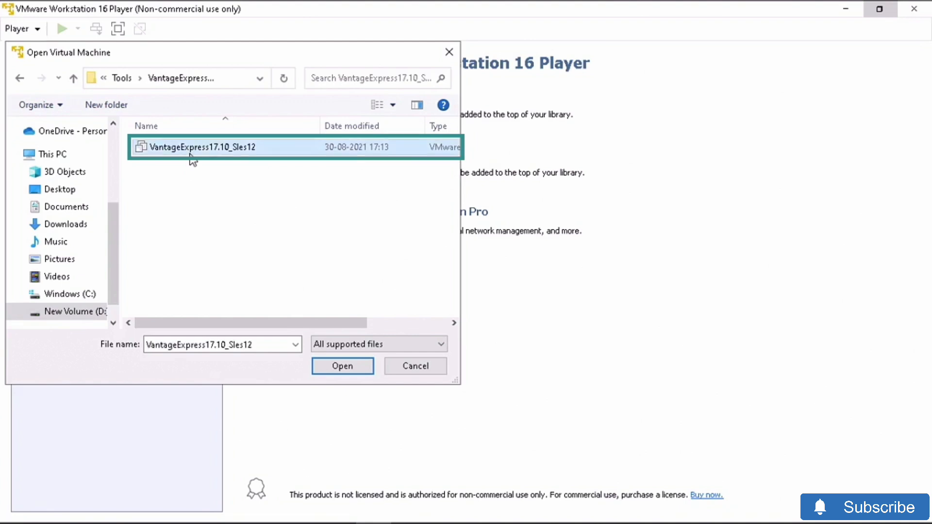
- Open the VantageExpress17.10_Sles12 VM, play it, and acknowledge the side-channel mitigations hint
{"action": "left_click", "coordinate": [342, 366]}
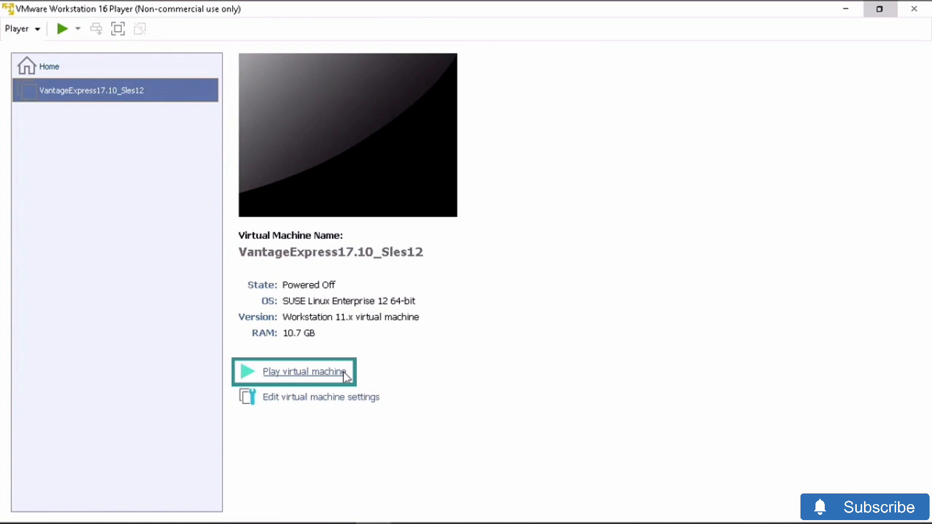
{"action": "left_click", "coordinate": [343, 373]}
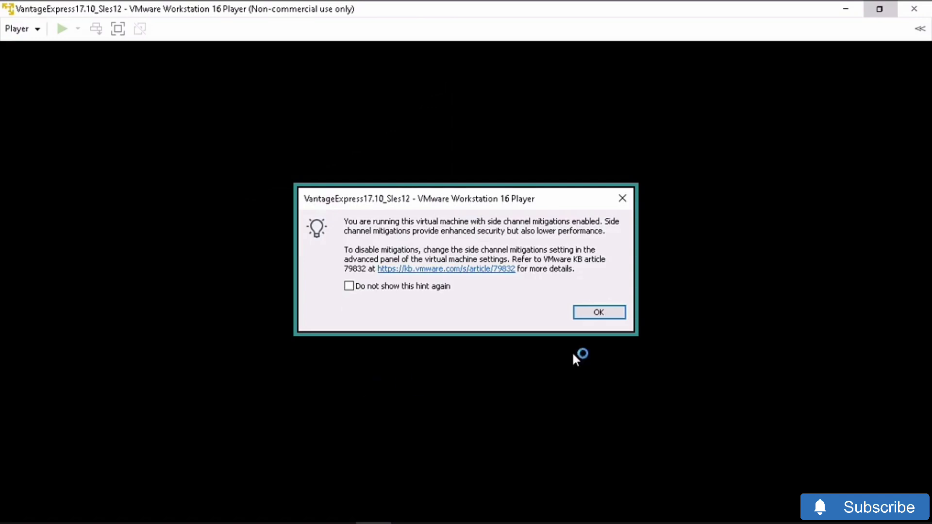
{"action": "left_click", "coordinate": [599, 312]}
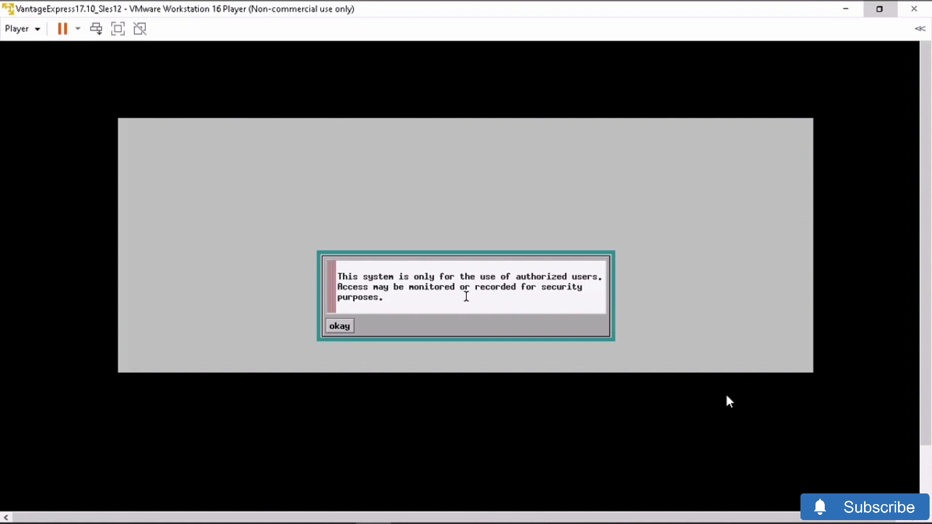
- Acknowledge the authorized-users notice and log into the guest as root with its password
{"action": "left_click", "coordinate": [345, 329]}
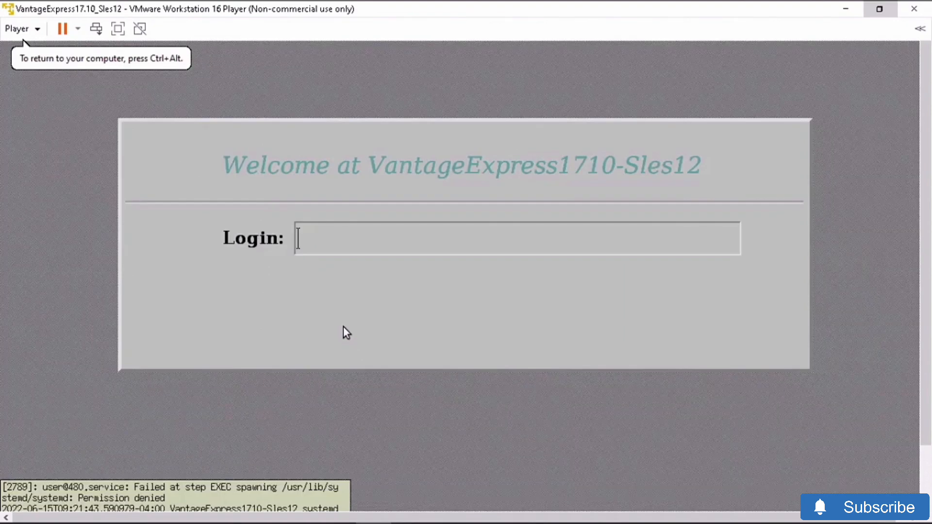
{"action": "type", "text": "root"}
{"action": "key", "text": "Return"}
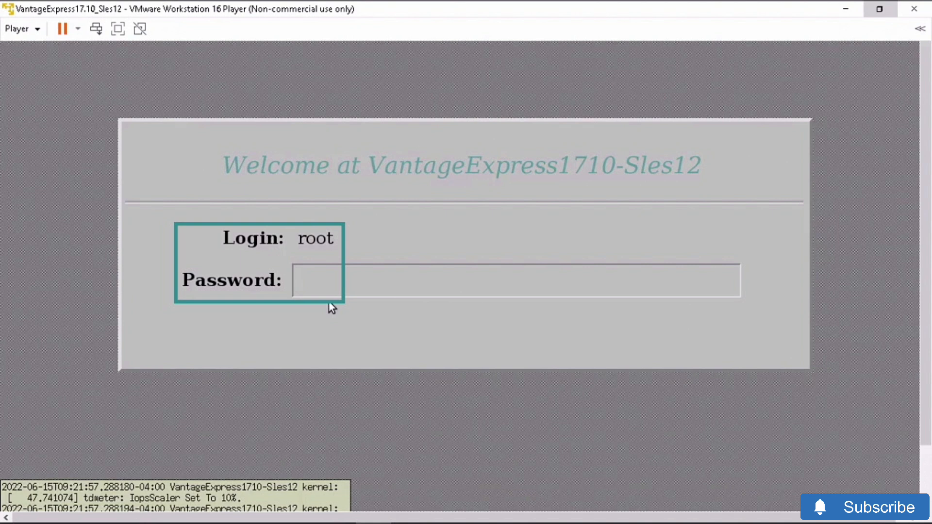
{"action": "key", "text": "Return"}
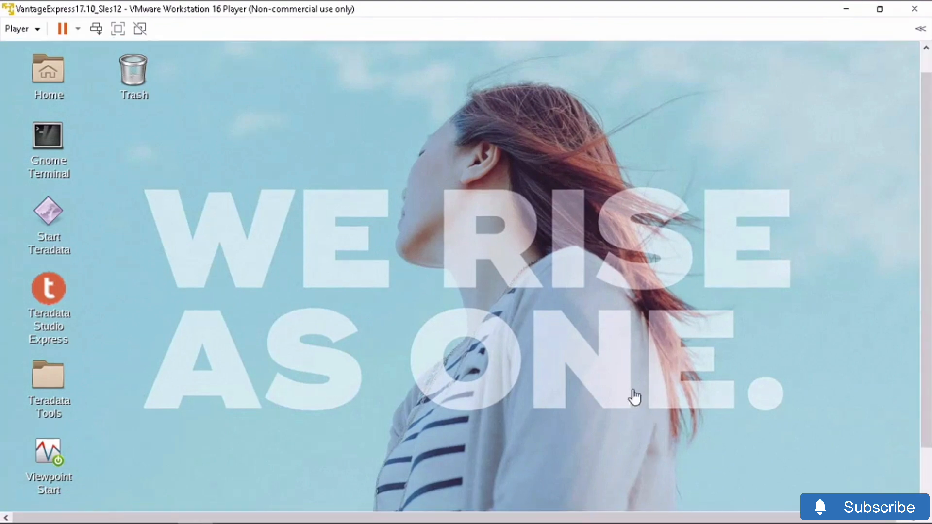
{"action": "left_click_drag", "start_coordinate": [926, 235], "coordinate": [926, 216]}
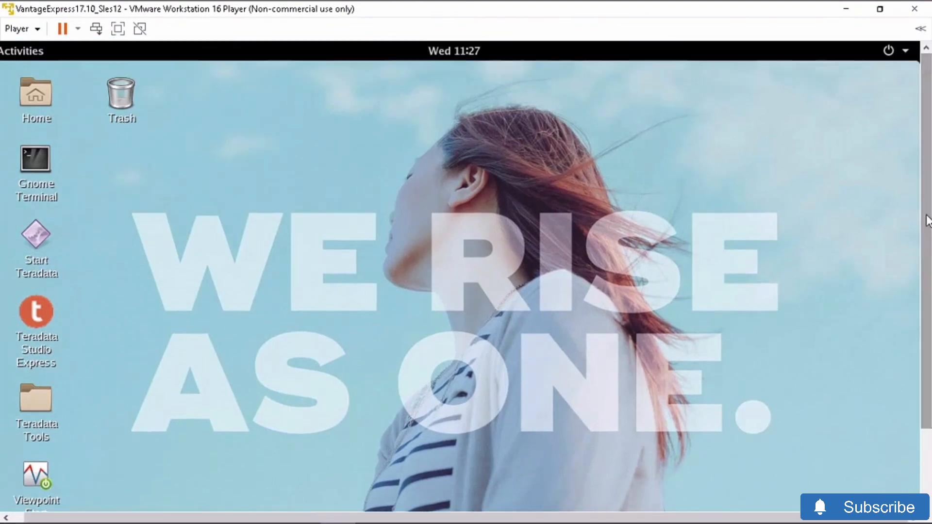
{"action": "left_click", "coordinate": [906, 51]}
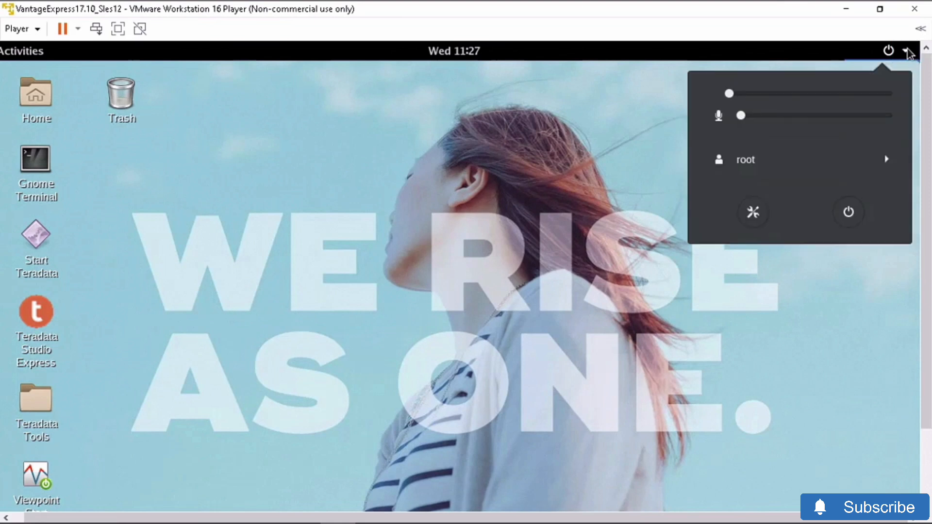
{"action": "left_click", "coordinate": [748, 214]}
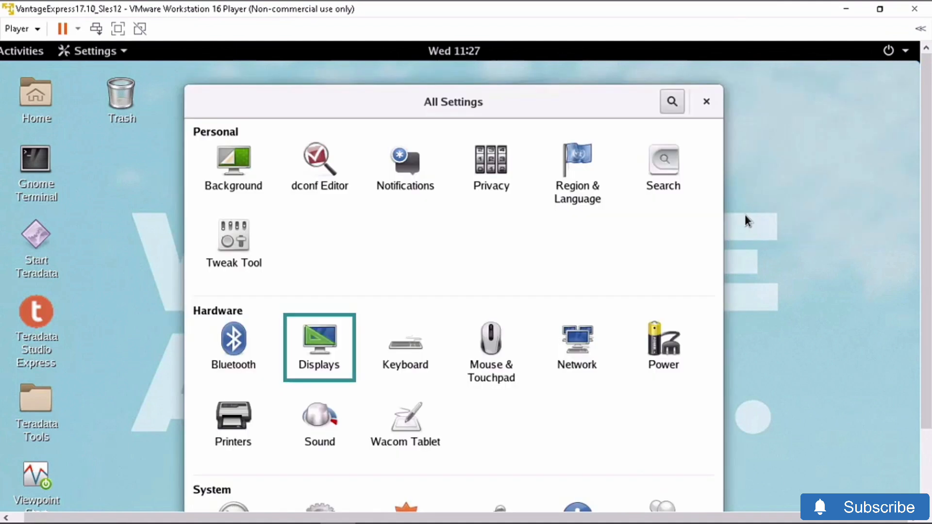
{"action": "left_click", "coordinate": [319, 344]}
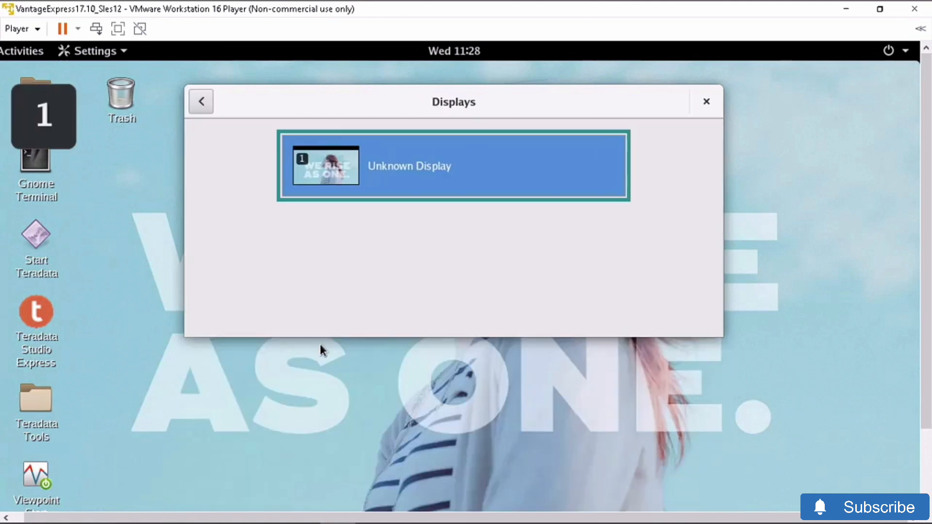
{"action": "left_click", "coordinate": [430, 173]}
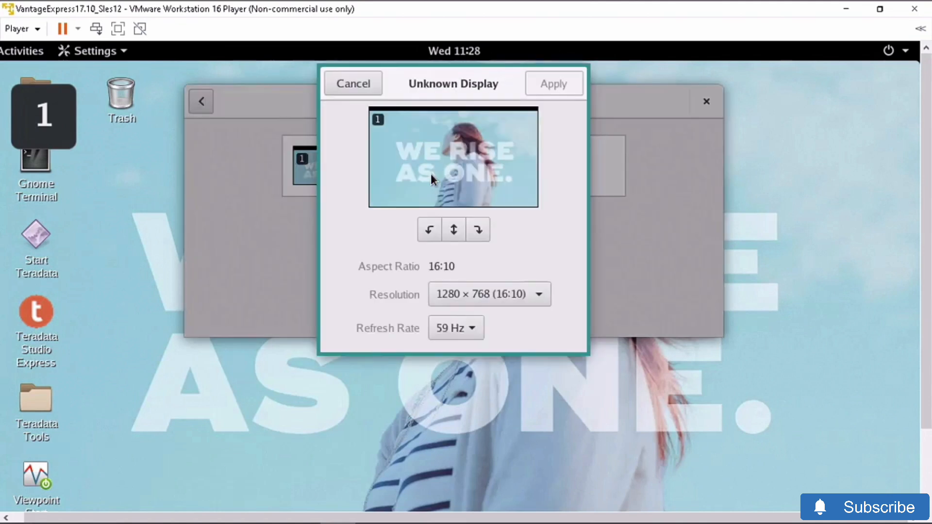
{"action": "left_click", "coordinate": [550, 296]}
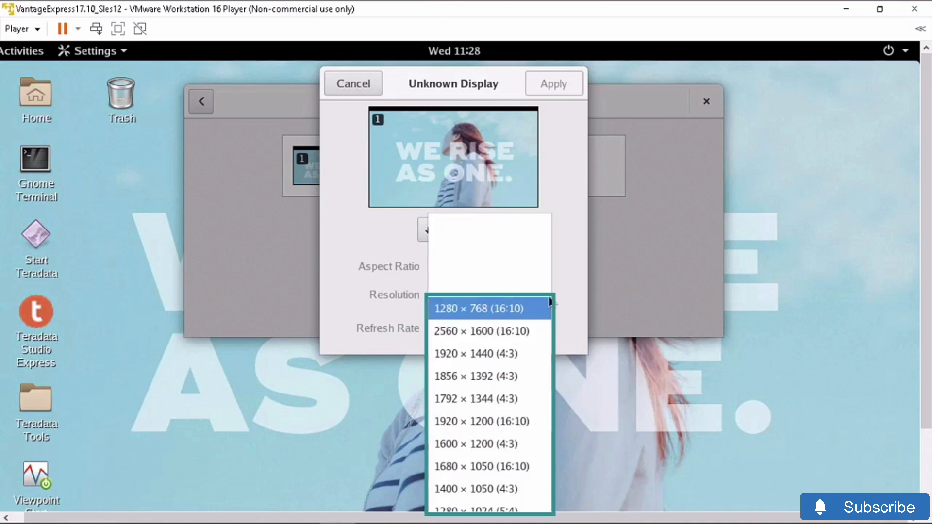
{"action": "left_click", "coordinate": [572, 285]}
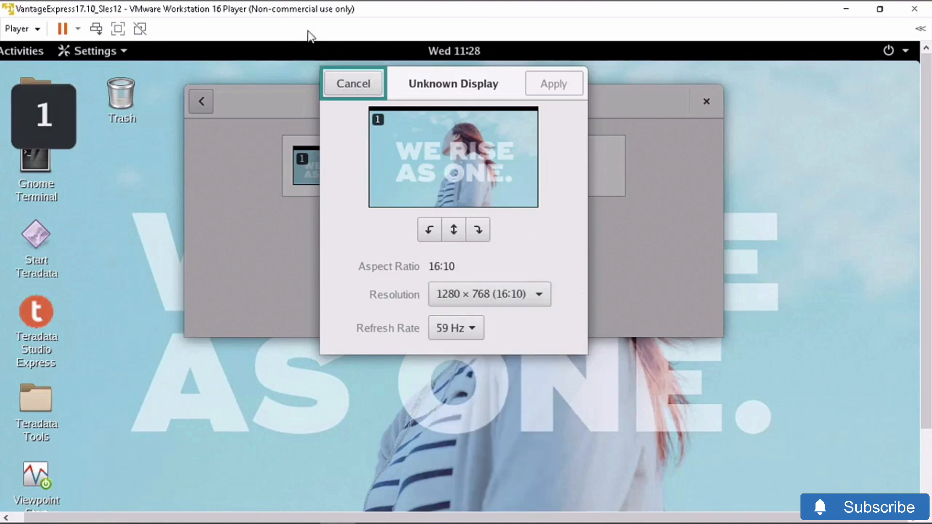
{"action": "left_click", "coordinate": [342, 82]}
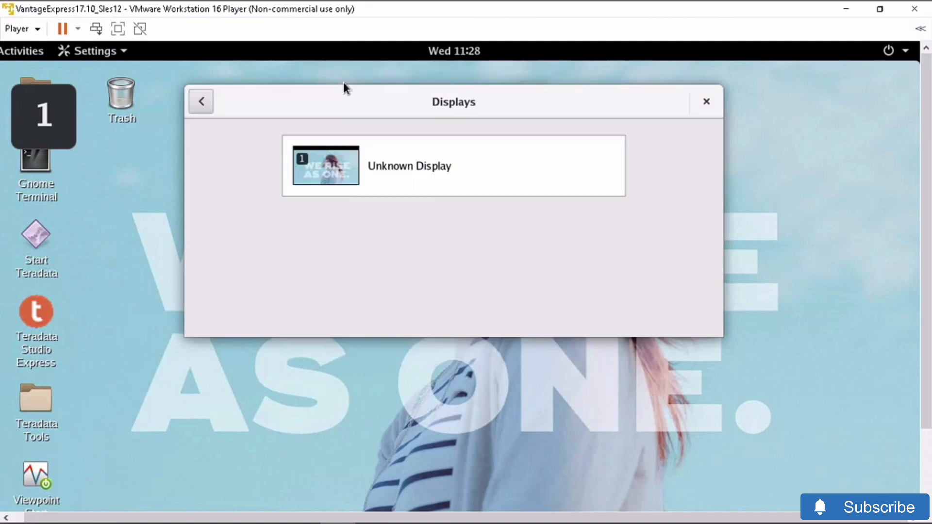
{"action": "left_click", "coordinate": [704, 106]}
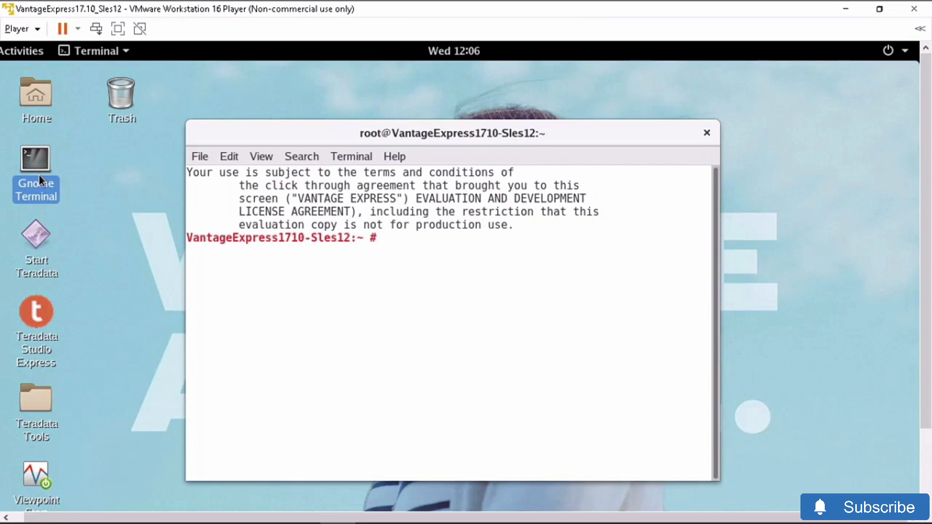
- Check the database with pdestate -a, start it with /etc/init.d/tpa start, and close the terminal
{"action": "type", "text": "pdestate -a"}
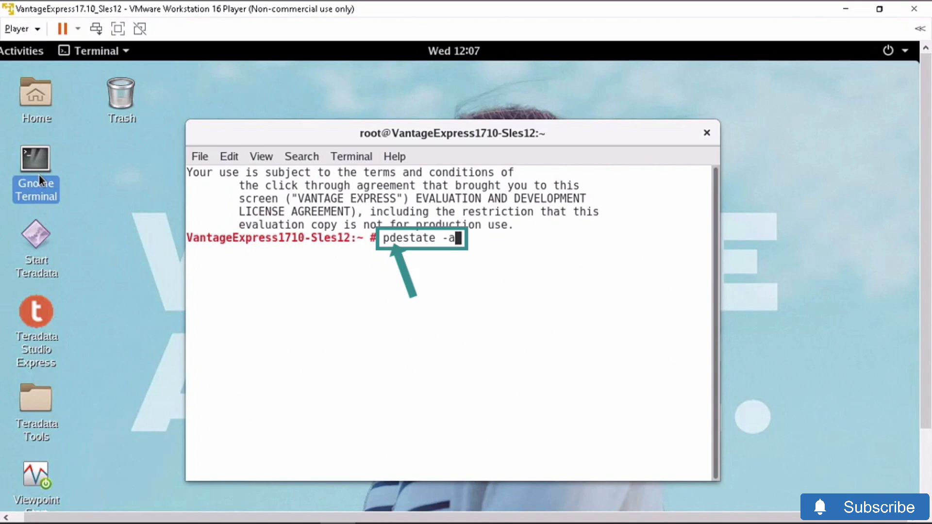
{"action": "key", "text": "Return"}
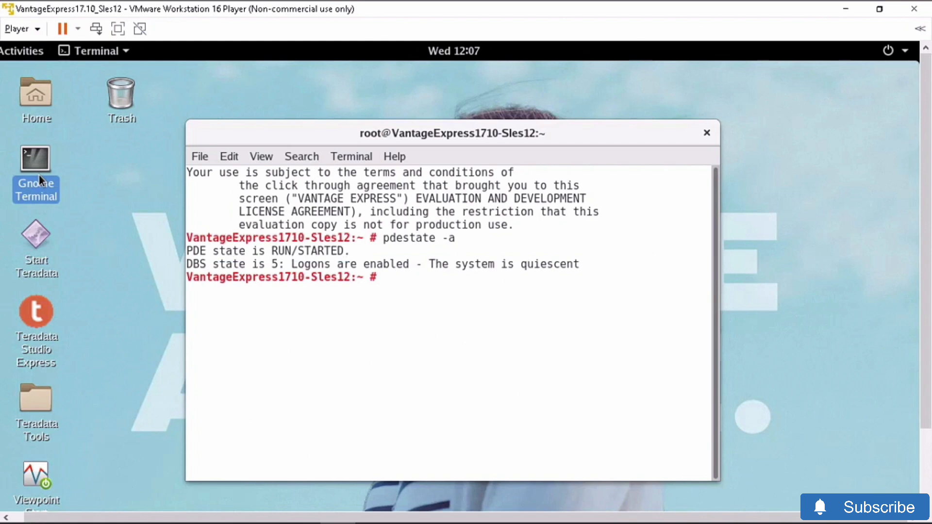
{"action": "type", "text": "/etc/init.d/tpa start"}
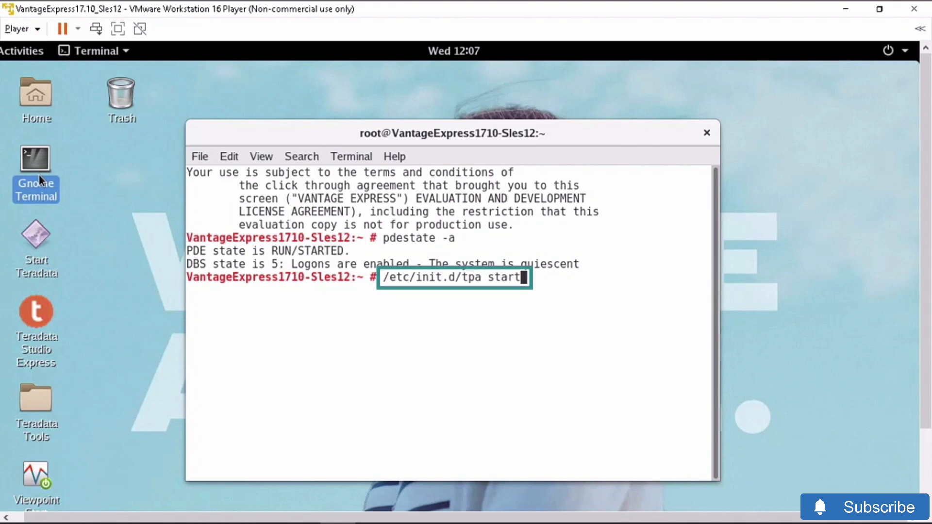
{"action": "key", "text": "Return"}
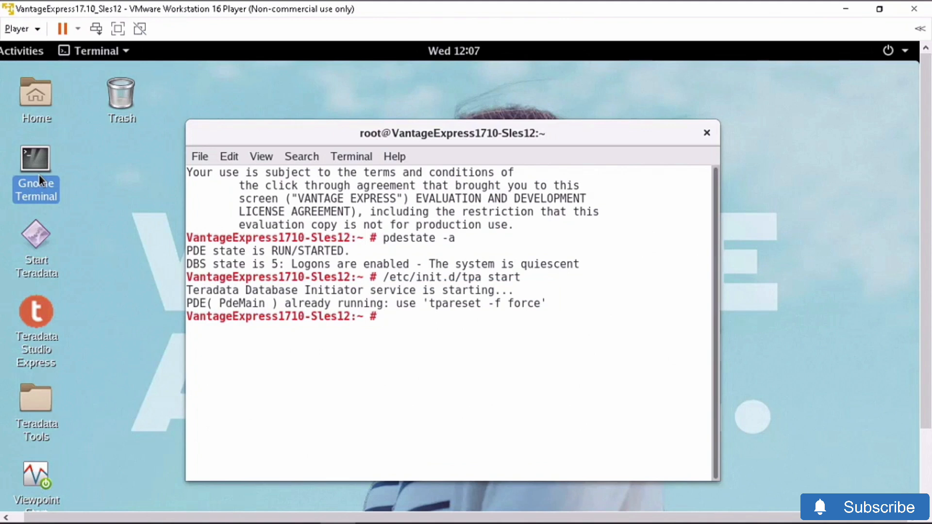
{"action": "left_click", "coordinate": [707, 135]}
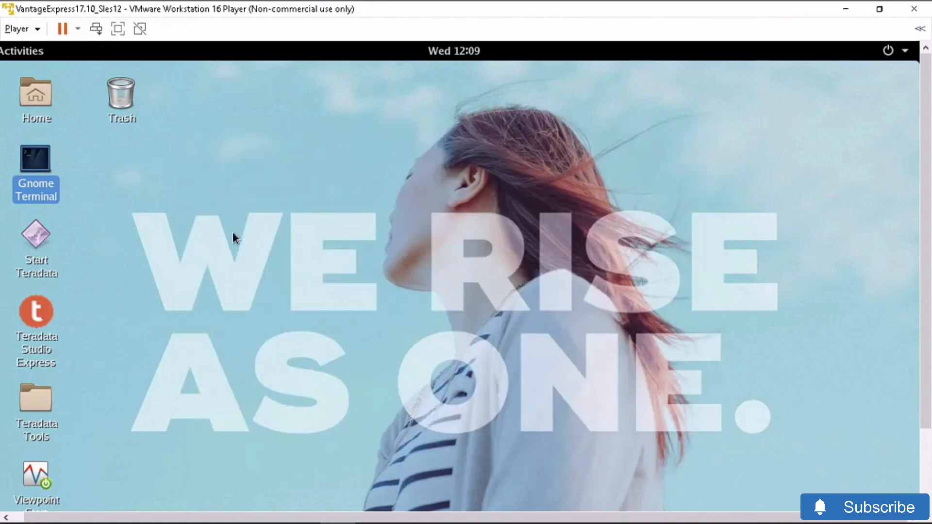
- Launch Teradata Studio Express from the desktop and page through every Quick Tour slide to close it
{"action": "double_click", "coordinate": [37, 331]}
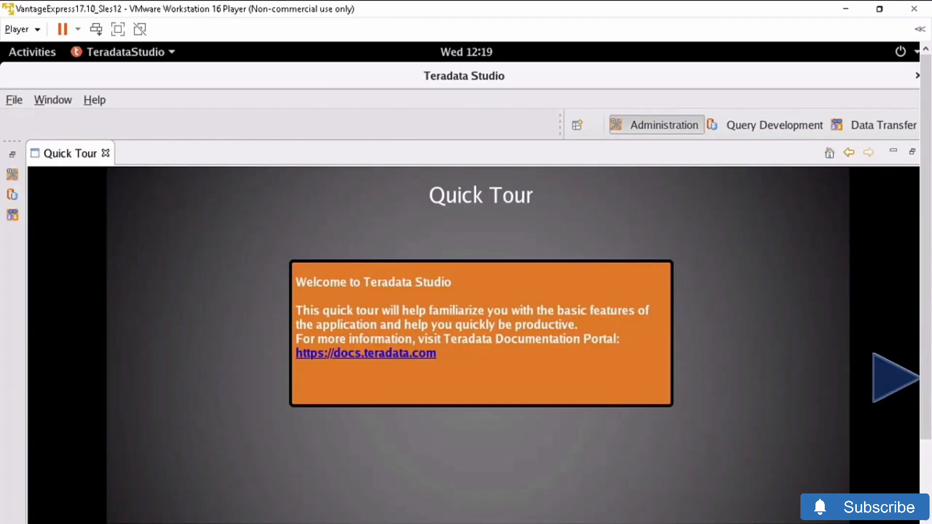
{"action": "left_click_drag", "start_coordinate": [924, 299], "coordinate": [924, 377]}
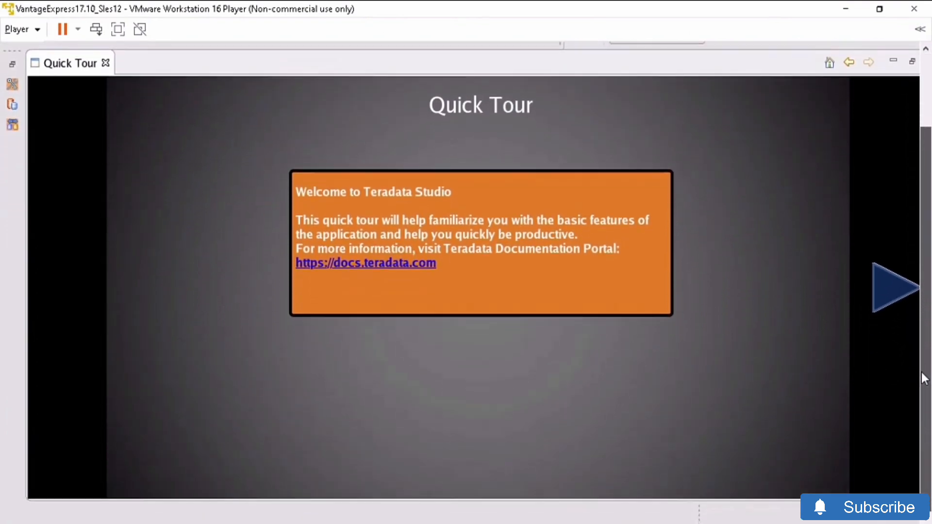
{"action": "left_click", "coordinate": [889, 292]}
{"action": "left_click", "coordinate": [894, 297]}
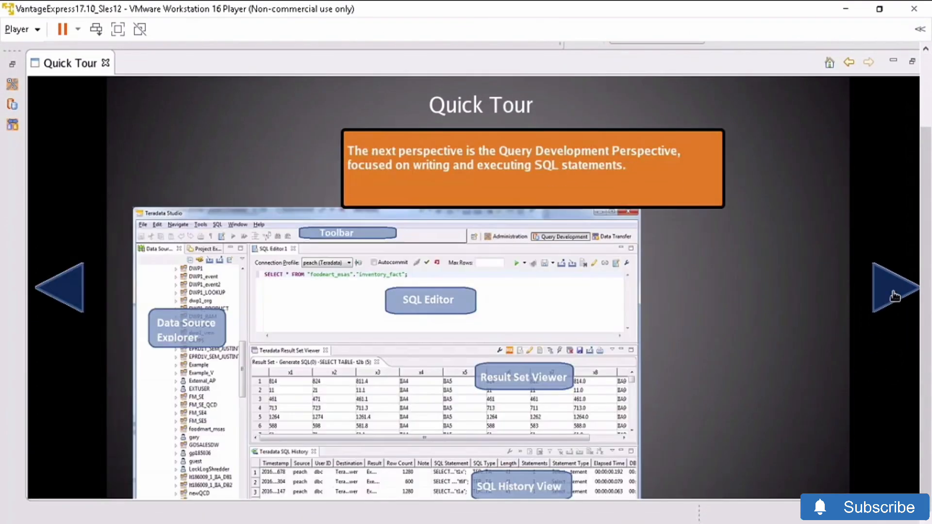
{"action": "left_click", "coordinate": [895, 297]}
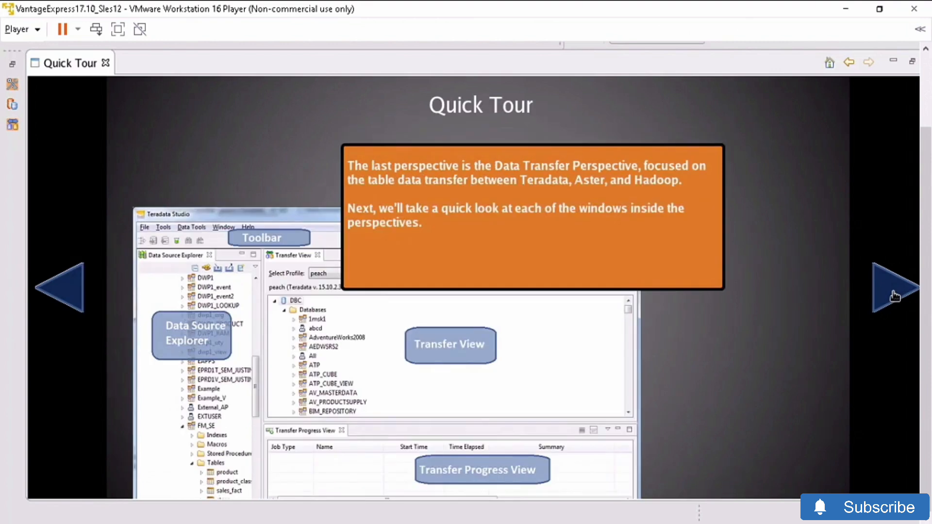
{"action": "left_click", "coordinate": [894, 296]}
{"action": "left_click", "coordinate": [894, 296]}
{"action": "left_click", "coordinate": [894, 296]}
{"action": "left_click", "coordinate": [894, 296]}
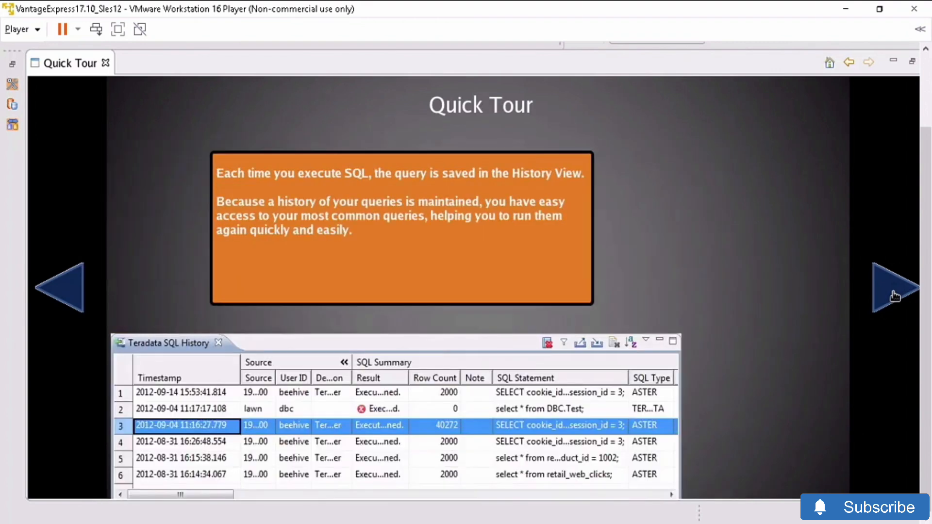
{"action": "left_click", "coordinate": [894, 297]}
{"action": "left_click", "coordinate": [894, 297]}
{"action": "left_click", "coordinate": [894, 297]}
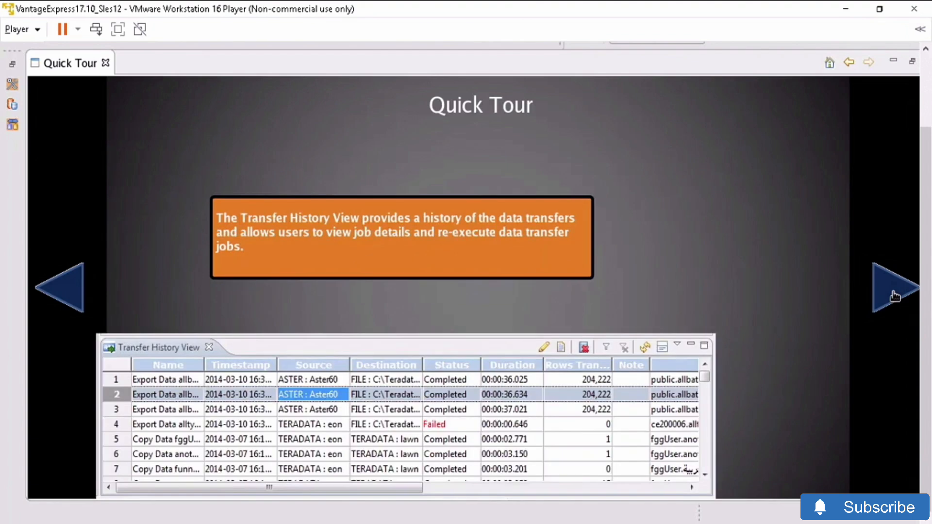
{"action": "left_click", "coordinate": [894, 296]}
{"action": "left_click", "coordinate": [894, 297]}
{"action": "left_click", "coordinate": [894, 297]}
{"action": "left_click", "coordinate": [894, 296]}
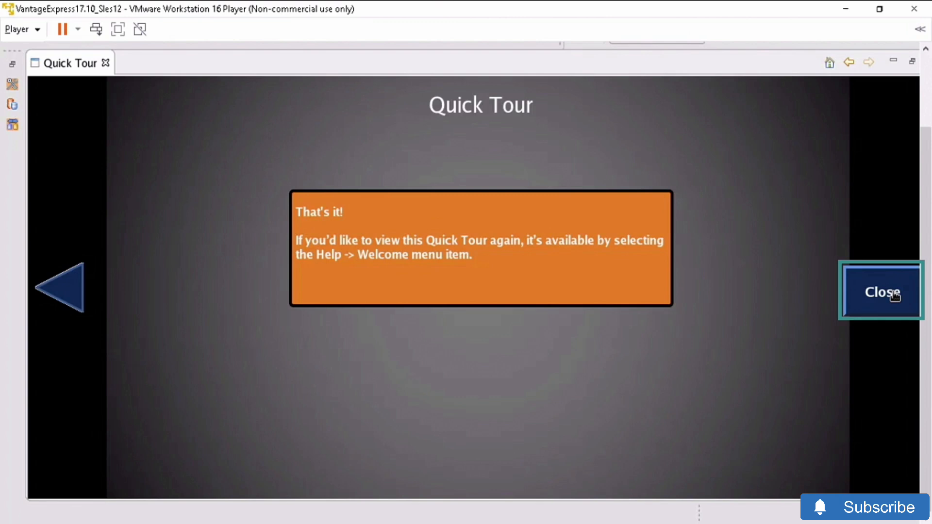
{"action": "left_click", "coordinate": [894, 297]}
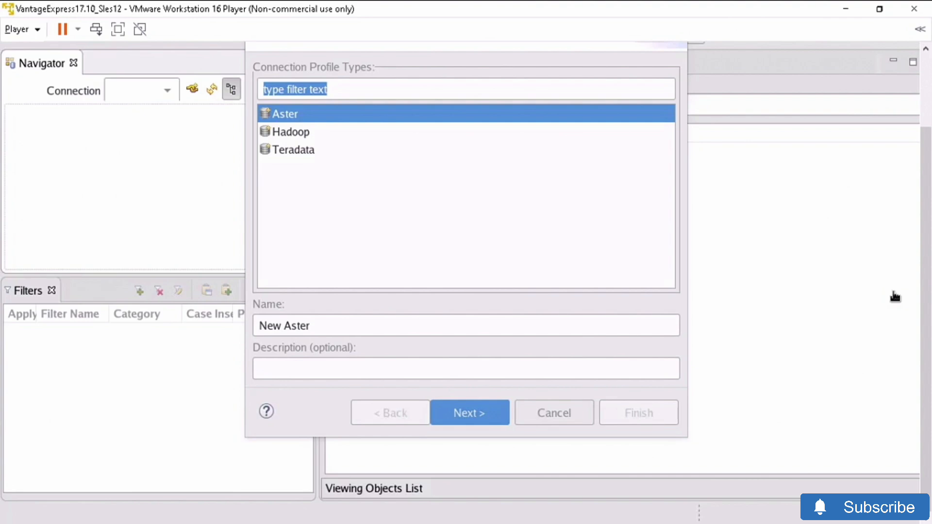
- Pick the Teradata profile type, rename it to 'Loony Teradata', and continue to connection details
{"action": "left_click", "coordinate": [298, 150]}
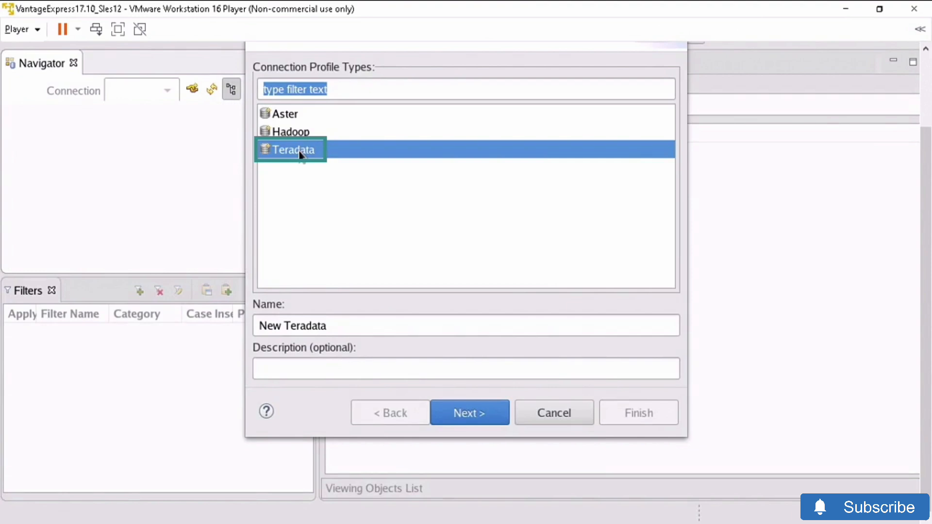
{"action": "left_click", "coordinate": [321, 329]}
{"action": "key", "text": "Left"}
{"action": "key", "text": "Left"}
{"action": "key", "text": "Left"}
{"action": "key", "text": "Left"}
{"action": "key", "text": "Left"}
{"action": "key", "text": "Left"}
{"action": "key", "text": "Left"}
{"action": "key", "text": "Left"}
{"action": "key", "text": "BackSpace"}
{"action": "key", "text": "BackSpace"}
{"action": "key", "text": "BackSpace"}
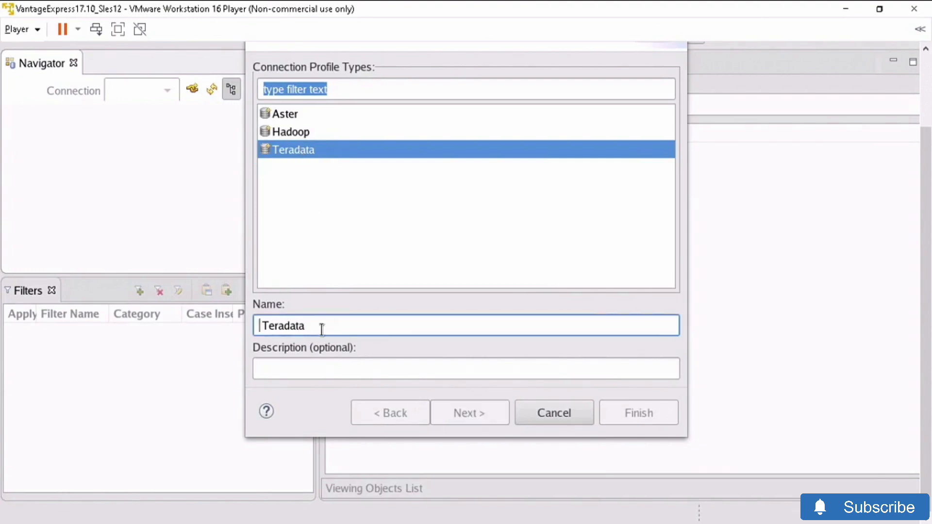
{"action": "type", "text": "Loony"}
{"action": "left_click", "coordinate": [468, 413]}
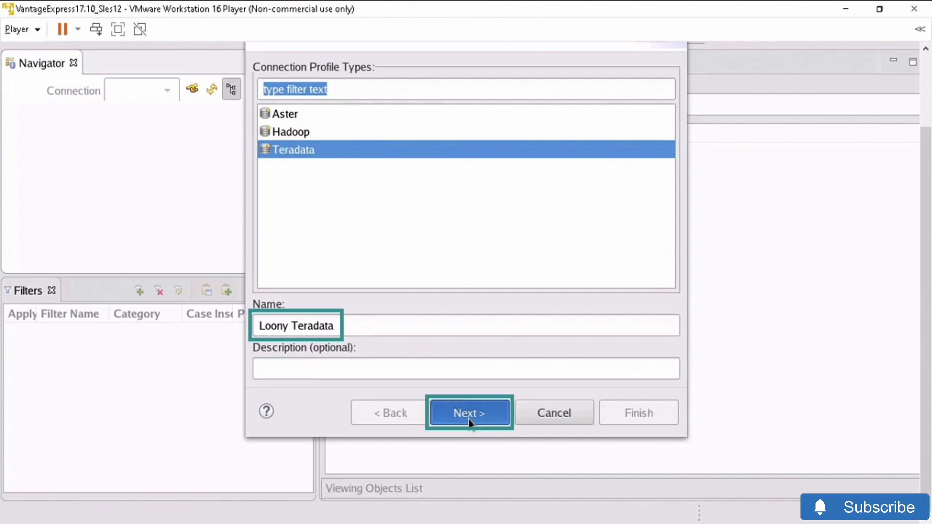
{"action": "left_click", "coordinate": [467, 419]}
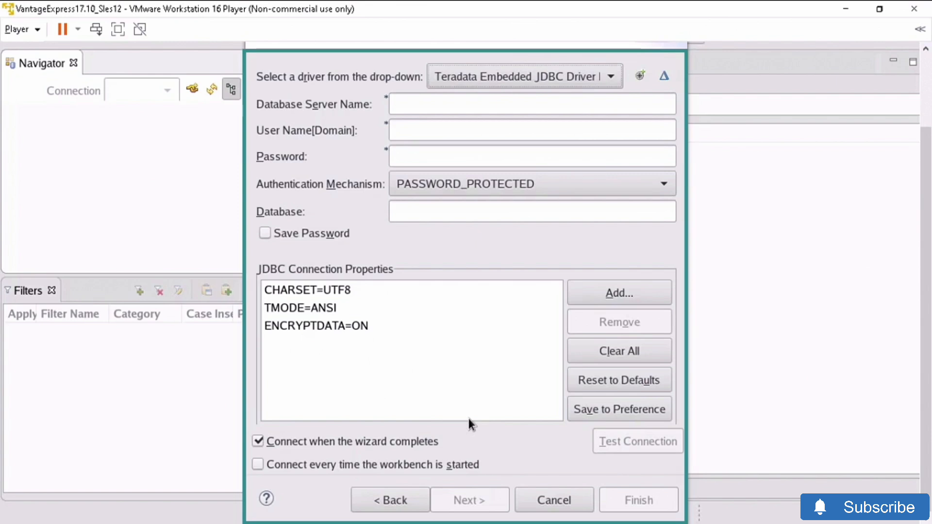
- Enter server localhost with the database user name and password, and keep the password saved
{"action": "left_click", "coordinate": [428, 104]}
{"action": "type", "text": "localhost"}
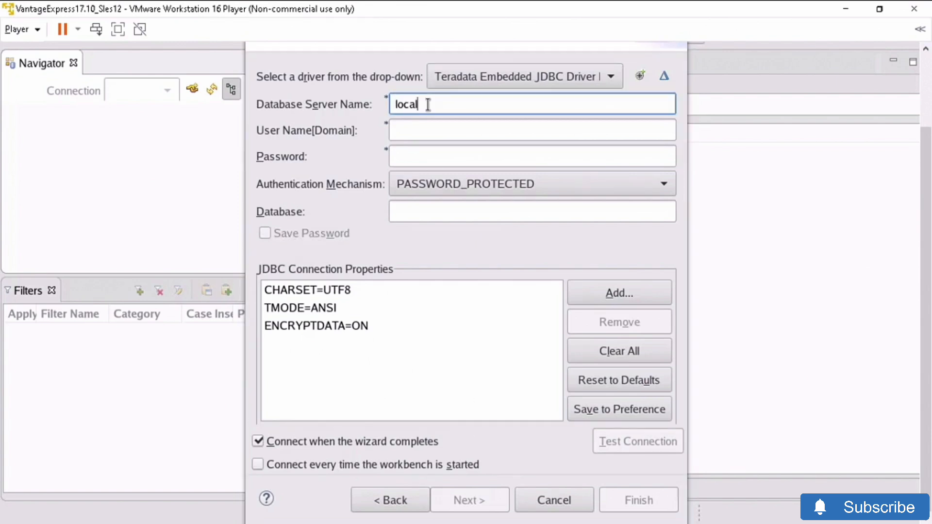
{"action": "key", "text": "Tab"}
{"action": "type", "text": "dbc"}
{"action": "key", "text": "Tab"}
{"action": "type", "text": "dbc"}
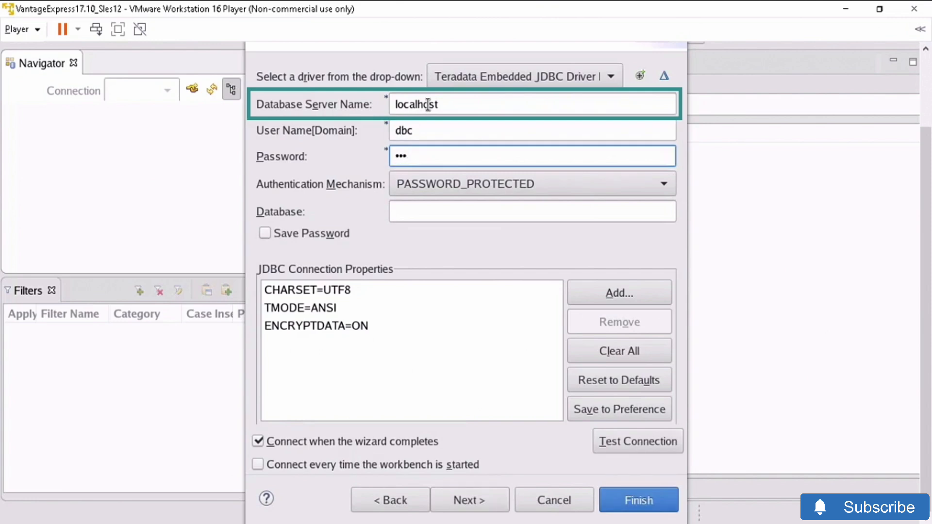
{"action": "left_click", "coordinate": [266, 234]}
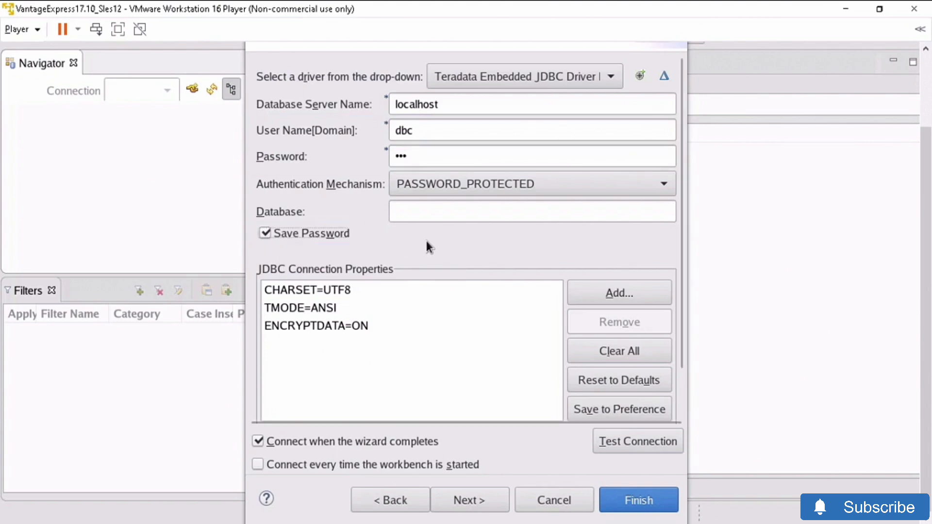
- Test the connection, acknowledge the ping success message, and finish the profile wizard
{"action": "left_click", "coordinate": [649, 430]}
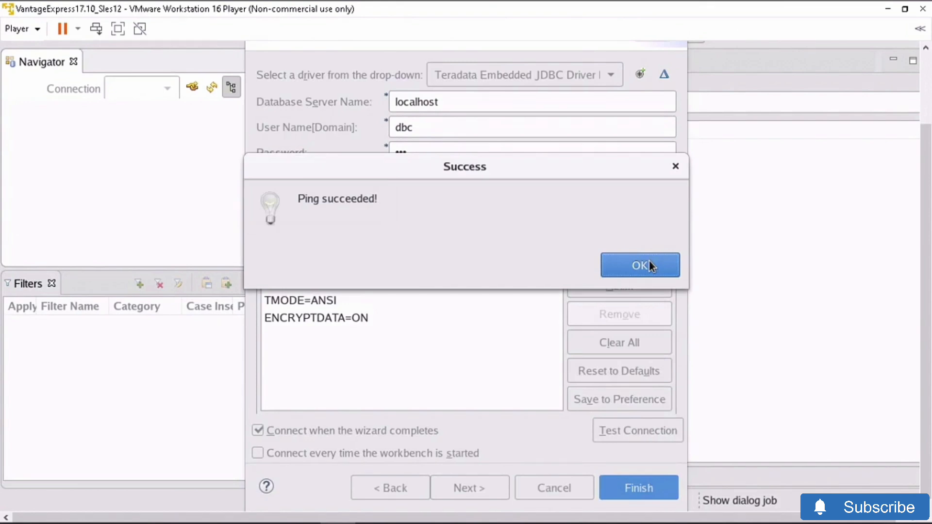
{"action": "left_click", "coordinate": [649, 260]}
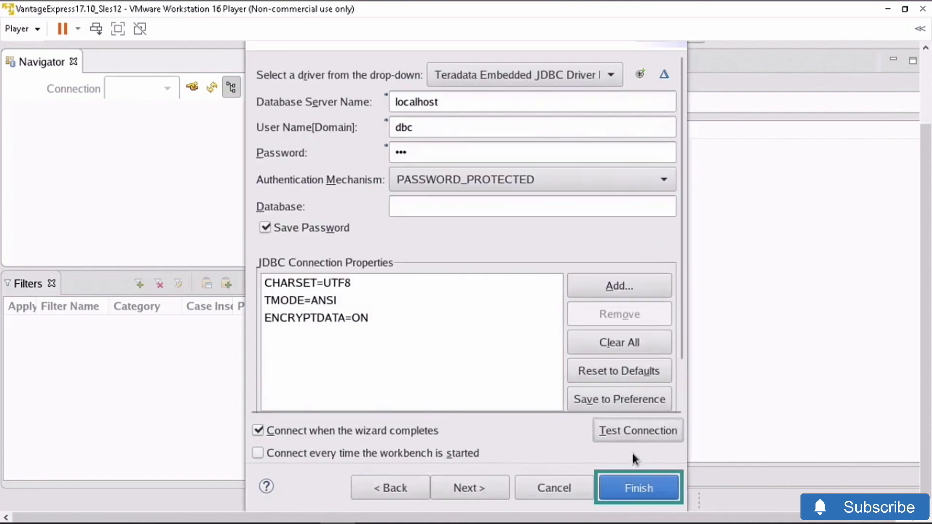
{"action": "left_click", "coordinate": [639, 489]}
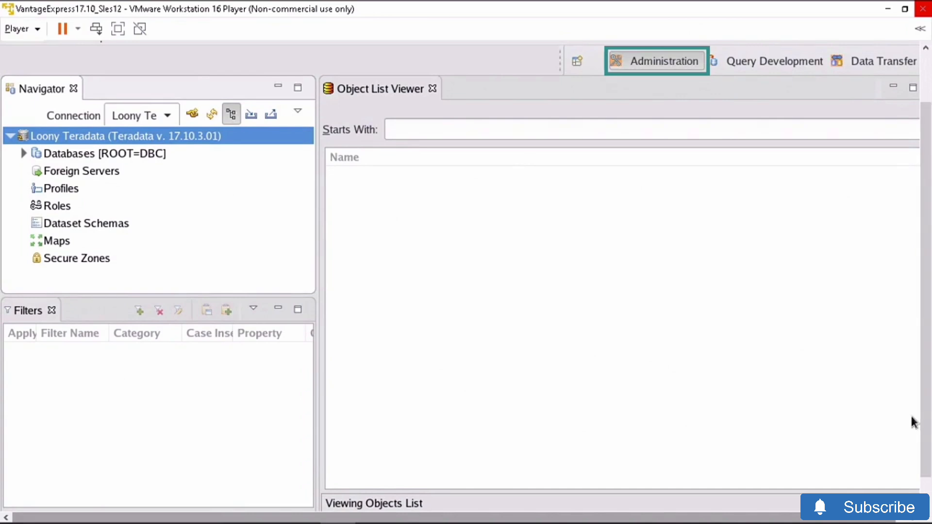
- Switch to the Query Development perspective from the top-right toolbar
{"action": "left_click", "coordinate": [741, 63]}
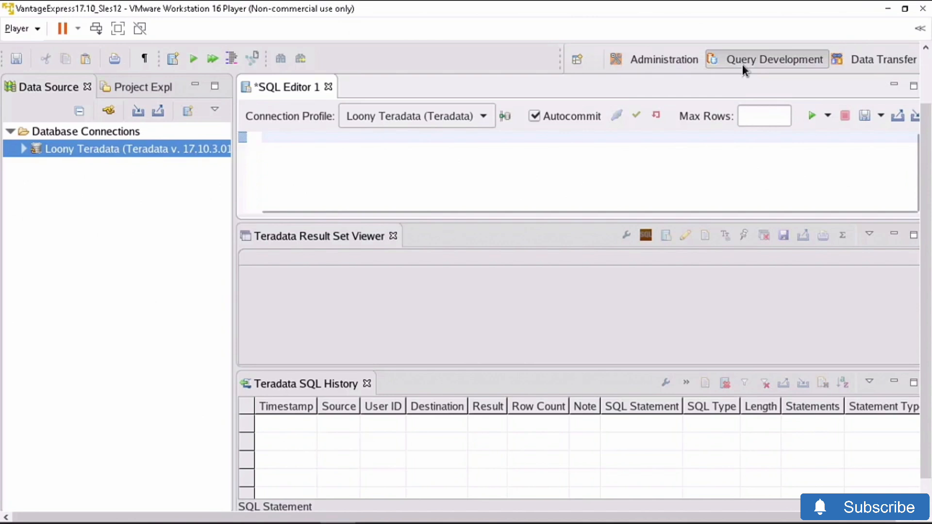
- Expand Loony Teradata, DBC and Databases [ROOT=DBC], browse the list, and paste the CREATE DATABASE statement
{"action": "left_click", "coordinate": [21, 148]}
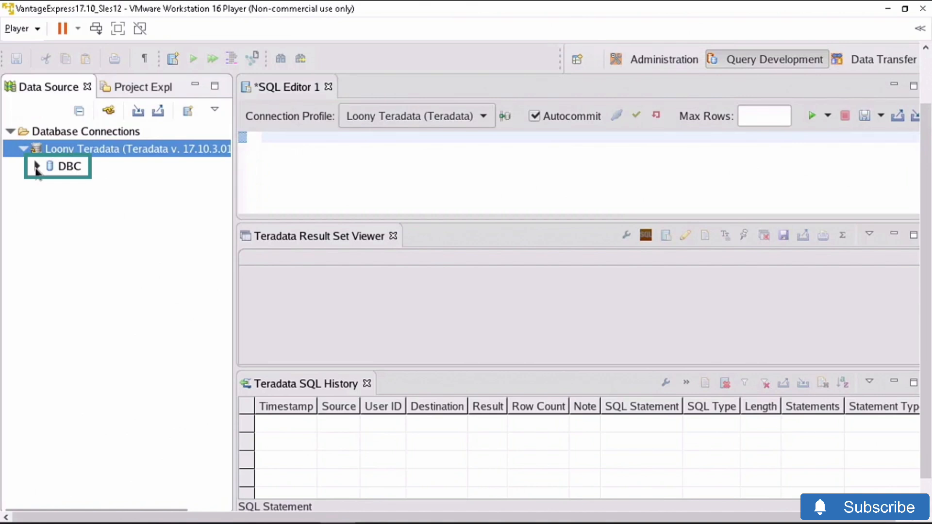
{"action": "left_click", "coordinate": [37, 167]}
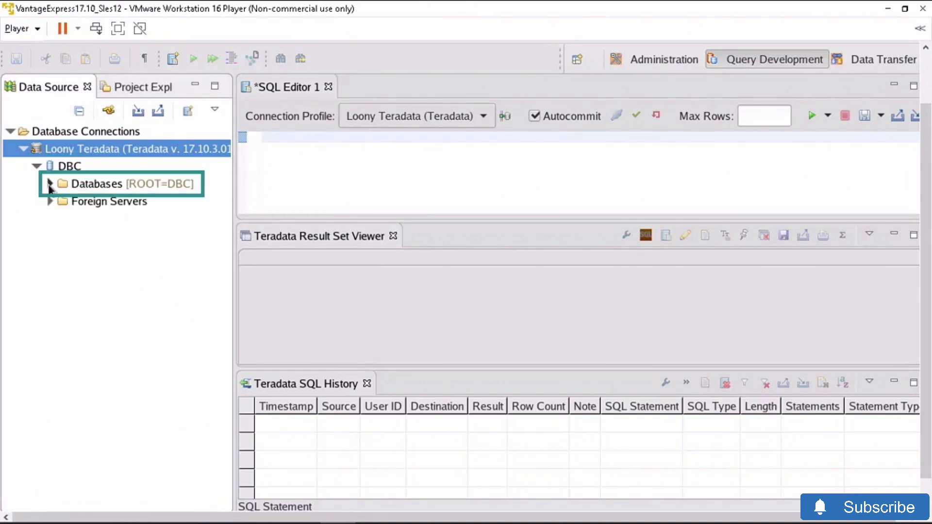
{"action": "left_click", "coordinate": [49, 185]}
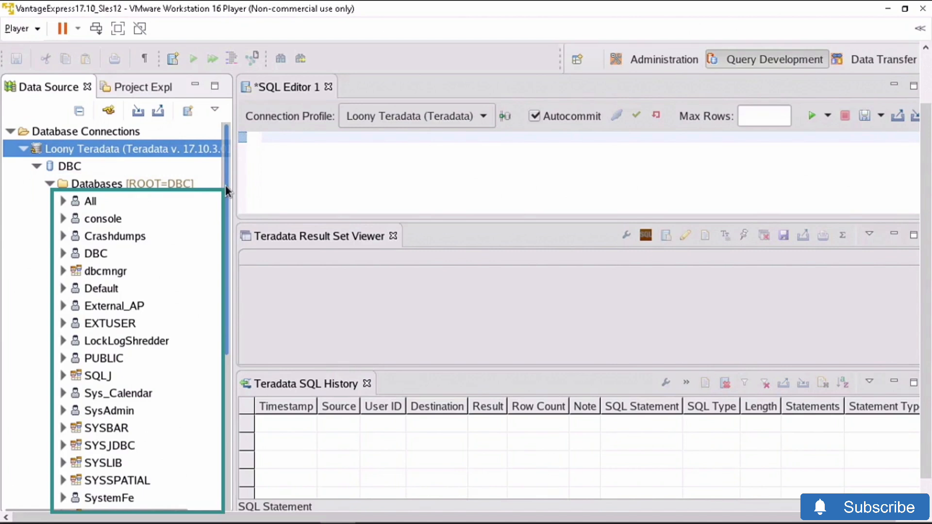
{"action": "left_click_drag", "start_coordinate": [225, 185], "coordinate": [228, 518]}
{"action": "left_click_drag", "start_coordinate": [226, 301], "coordinate": [227, 344]}
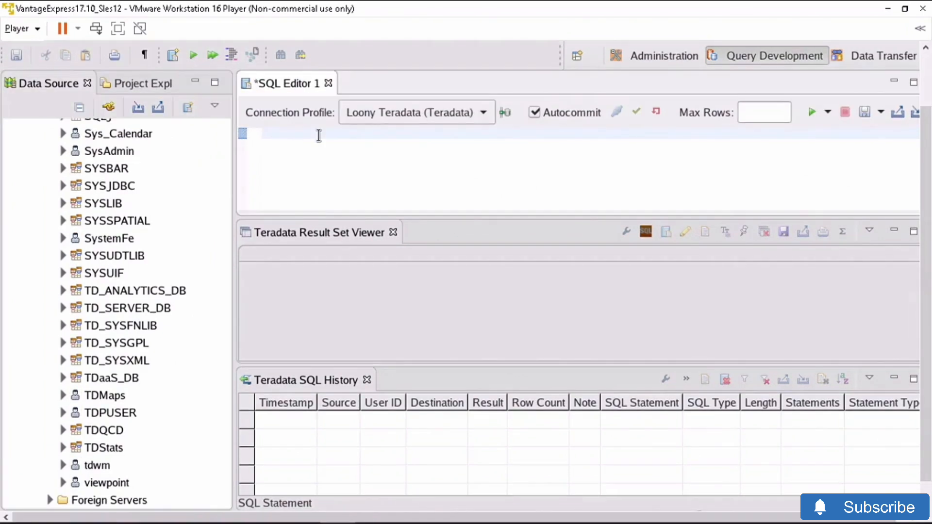
{"action": "type", "text": "CREATE DATABASE Restaurants     AS PERMANENT = 60e6,         SPOOL = 120e6;"}
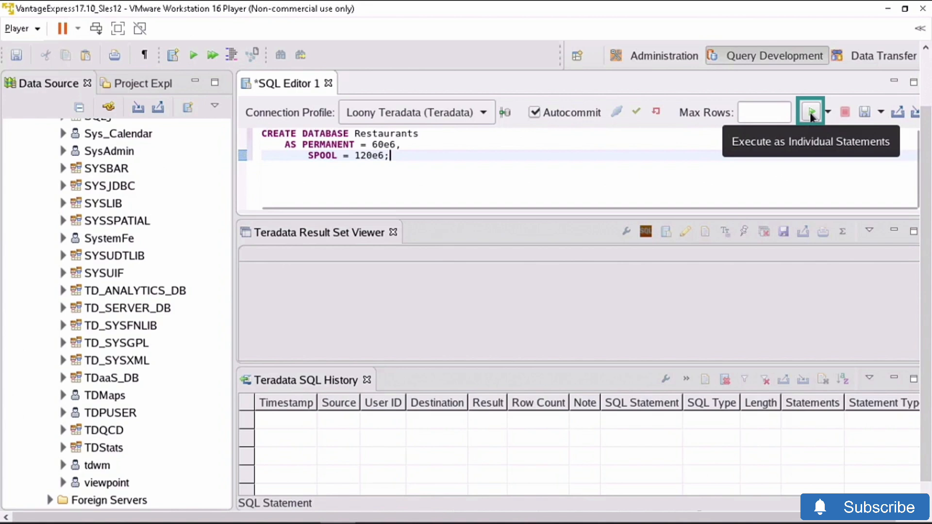
- Execute CREATE DATABASE Restaurants with PERMANENT 60e6 and SPOOL 120e6 as individual statements
{"action": "left_click", "coordinate": [810, 114]}
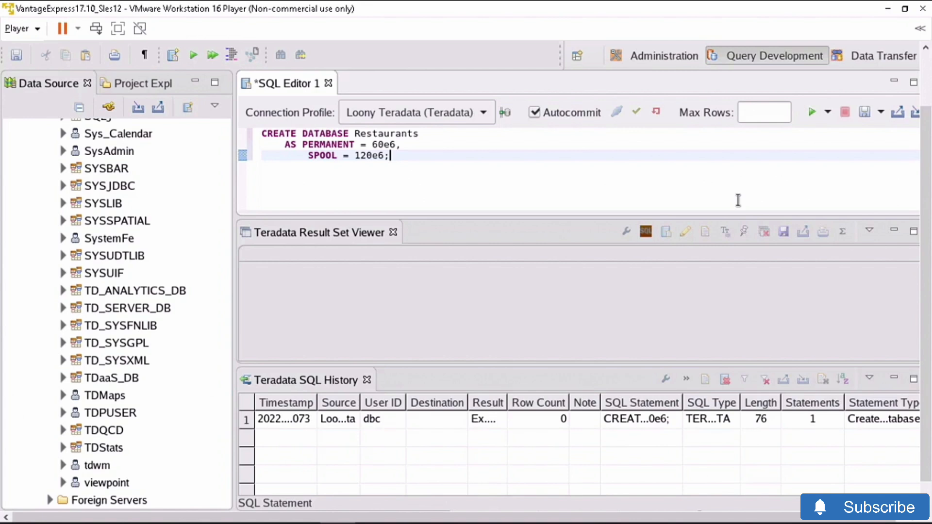
{"action": "left_click_drag", "start_coordinate": [227, 424], "coordinate": [228, 263]}
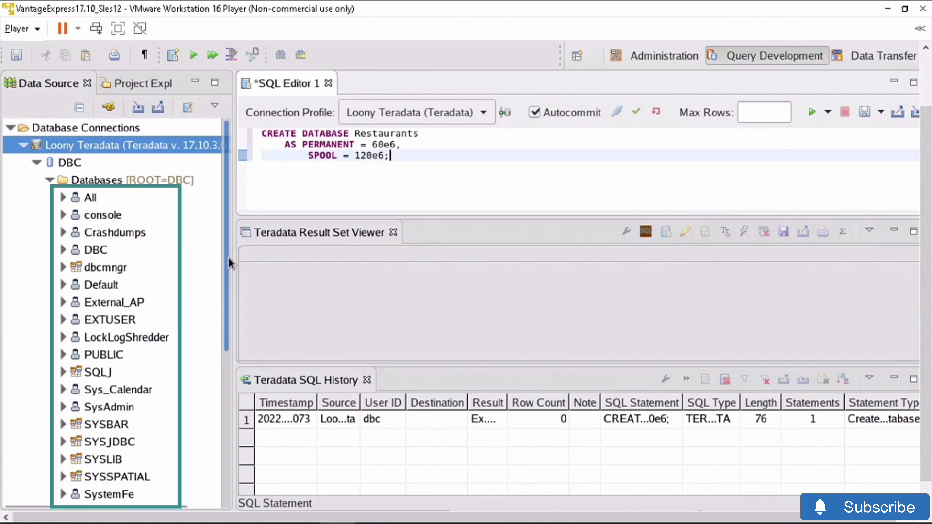
- Refresh the Databases node and expand the new Restaurants database to see its folders
{"action": "right_click", "coordinate": [117, 182]}
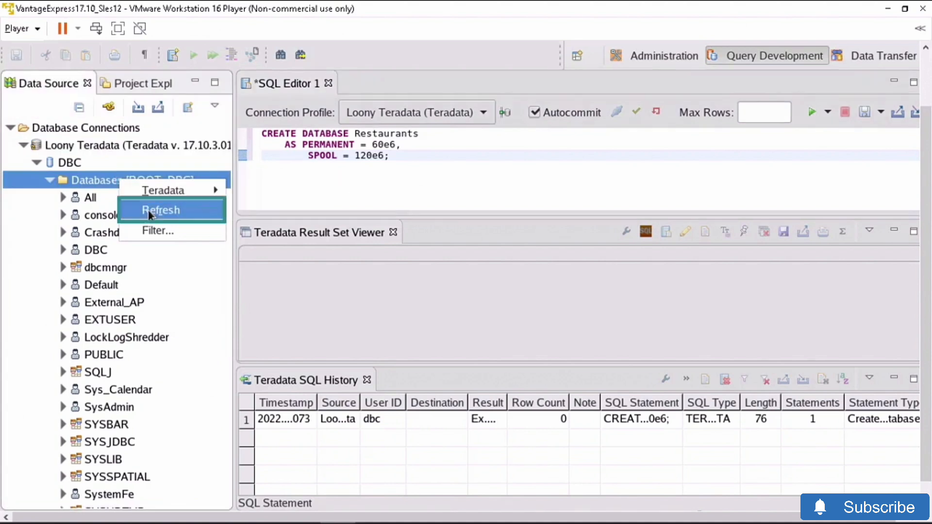
{"action": "left_click", "coordinate": [150, 212]}
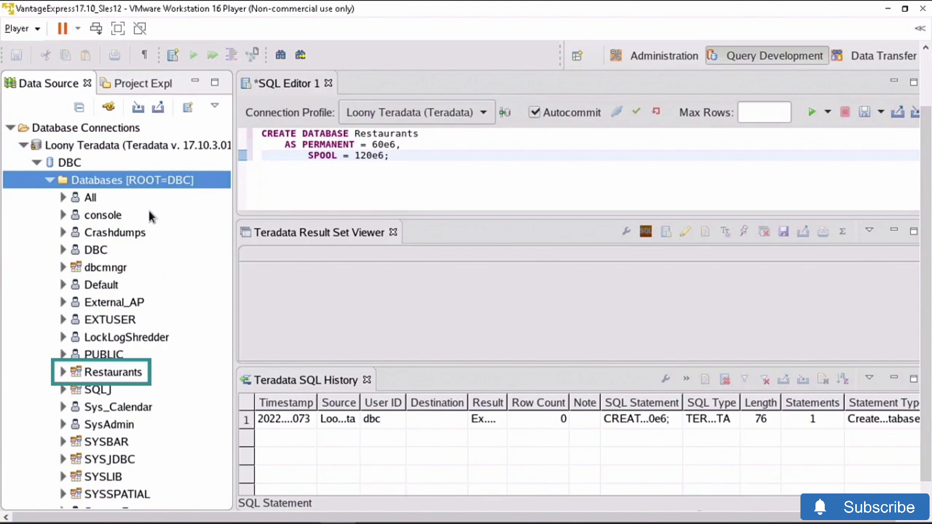
{"action": "left_click", "coordinate": [63, 372]}
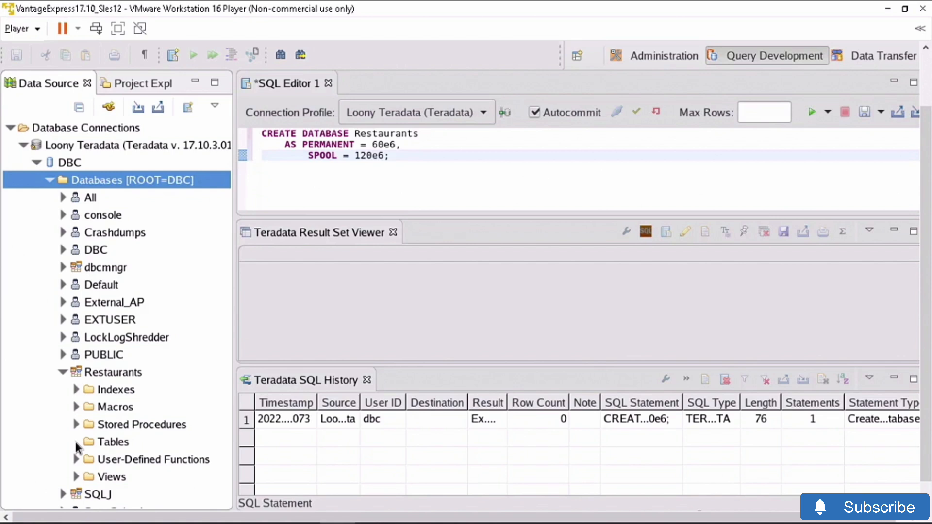
- Replace the editor script with CREATE SET TABLE Restaurants.Michelin_Awarded and scroll through it
{"action": "left_click", "coordinate": [76, 443]}
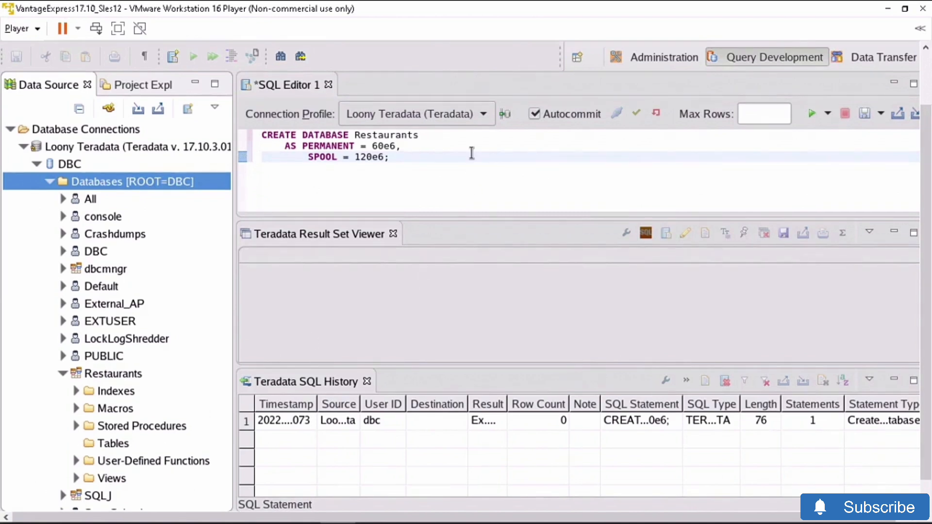
{"action": "left_click", "coordinate": [471, 152]}
{"action": "key", "text": "ctrl+a"}
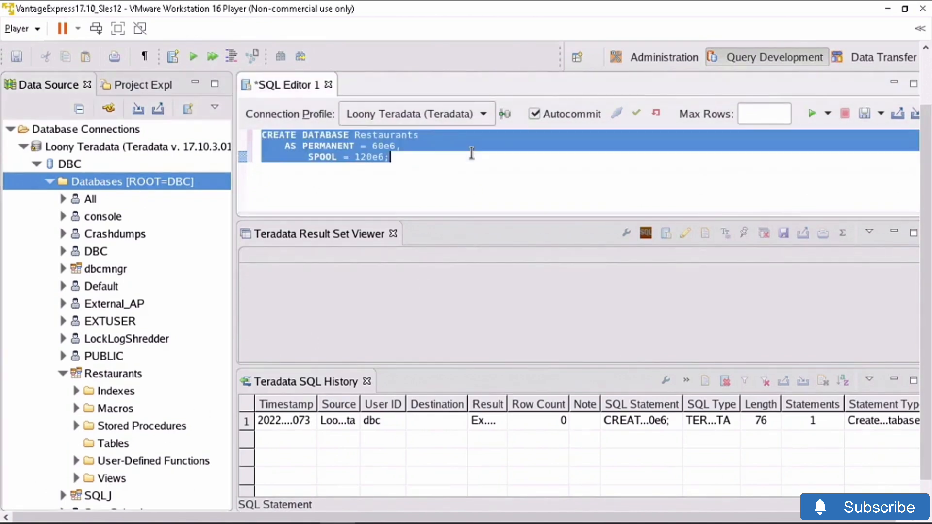
{"action": "key", "text": "ctrl+v"}
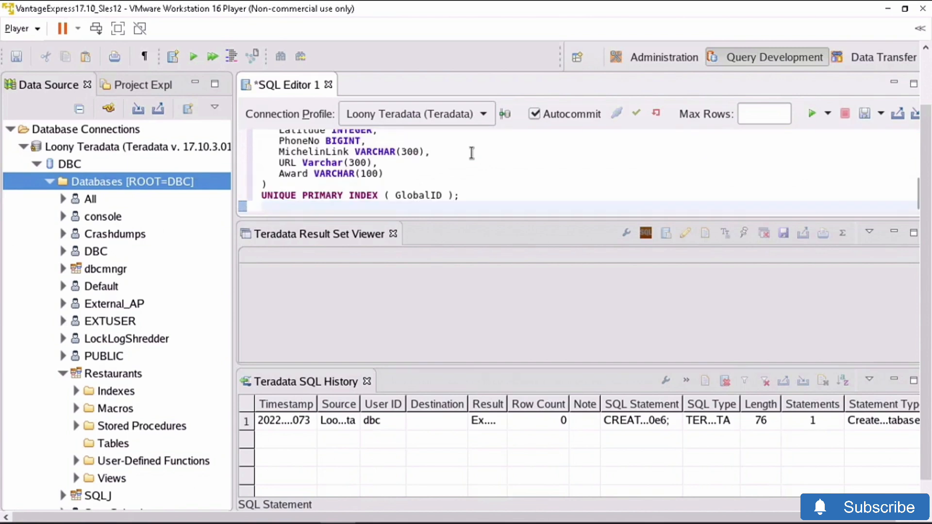
{"action": "left_click_drag", "start_coordinate": [915, 190], "coordinate": [916, 130]}
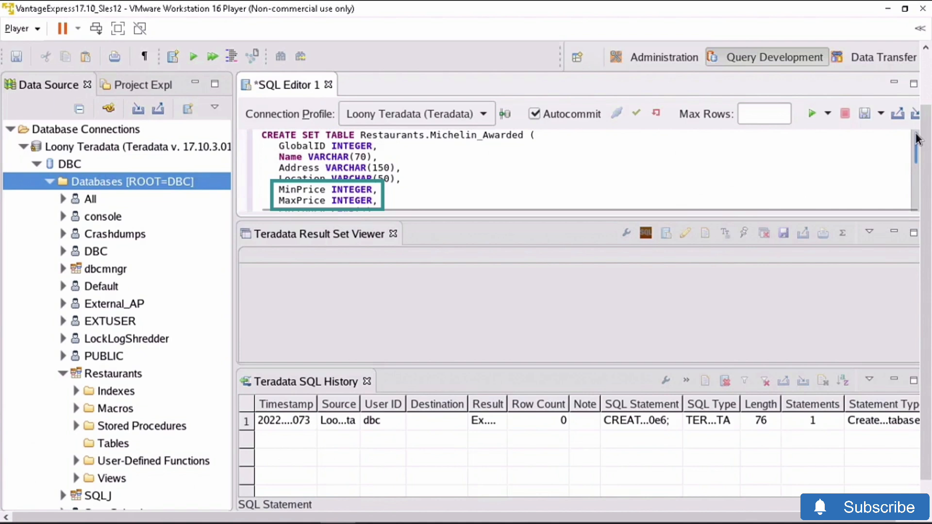
{"action": "left_click_drag", "start_coordinate": [917, 139], "coordinate": [917, 190]}
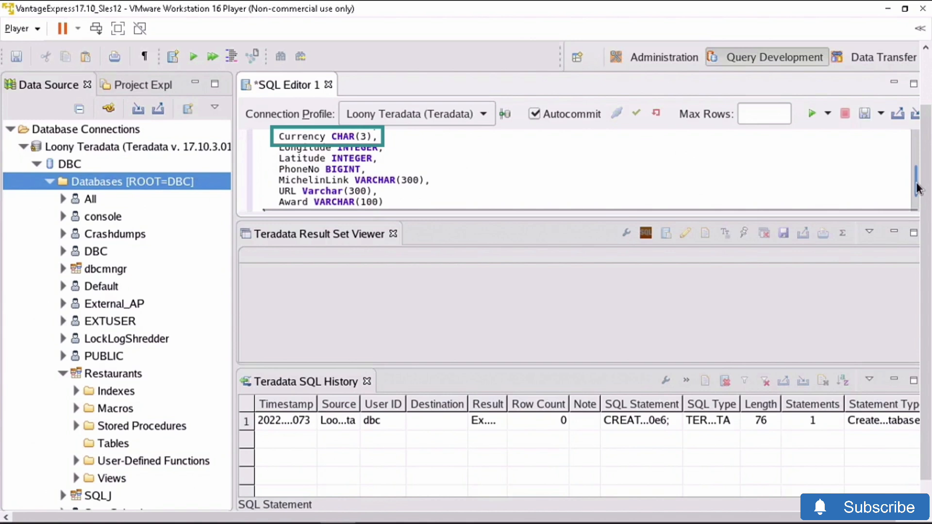
{"action": "left_click_drag", "start_coordinate": [916, 188], "coordinate": [917, 210]}
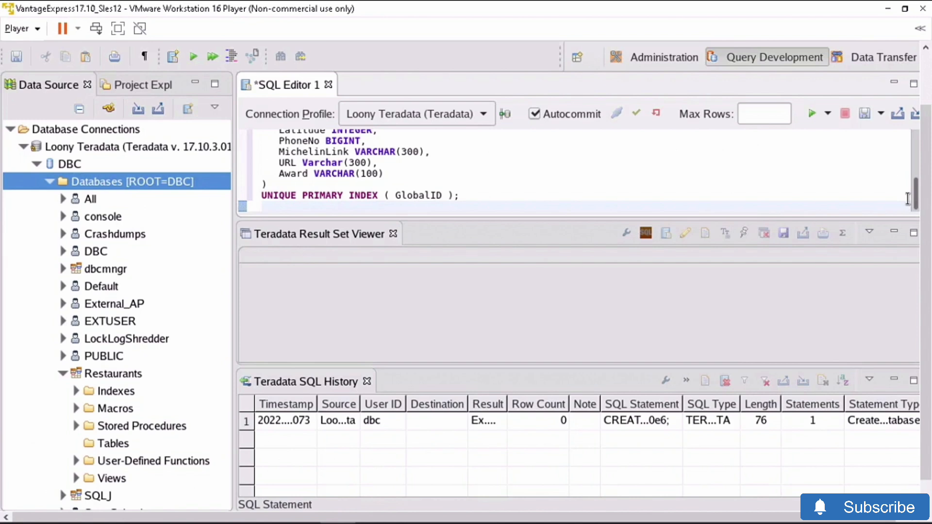
- Execute the CREATE TABLE Michelin_Awarded statement, then select the whole script in the editor
{"action": "left_click", "coordinate": [811, 114]}
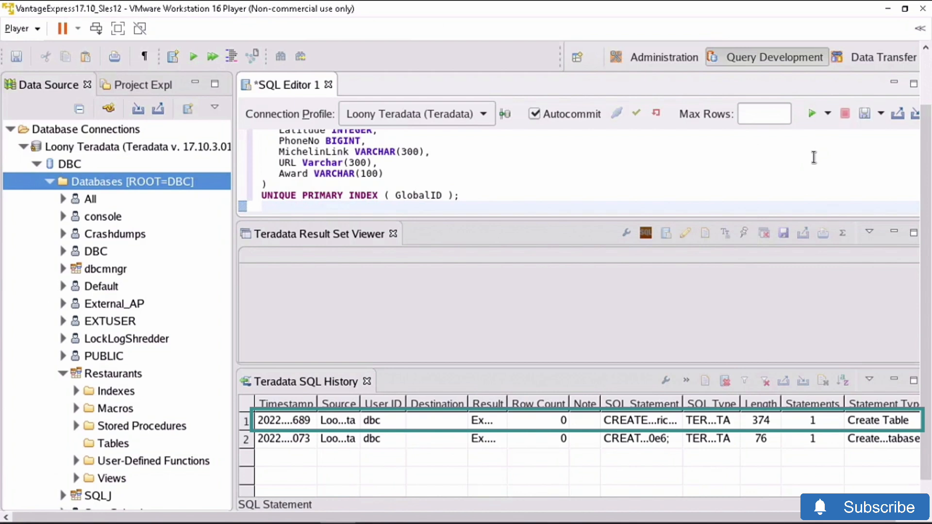
{"action": "key", "text": "ctrl+a"}
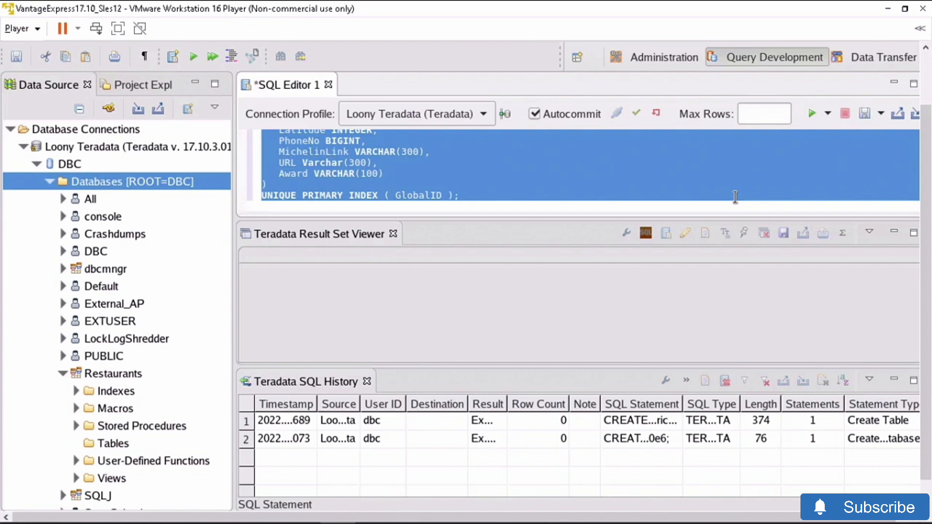
- Paste the INSERT INTO Restaurants.Michelin_Awarded statement for Aqua, Wolfsburg, with '3 MICHELIN Stars', and review it
{"action": "key", "text": "ctrl+v"}
{"action": "scroll", "coordinate": [917, 148], "scroll_direction": "up", "scroll_amount": 6}
{"action": "scroll", "coordinate": [917, 141], "scroll_direction": "up", "scroll_amount": 1}
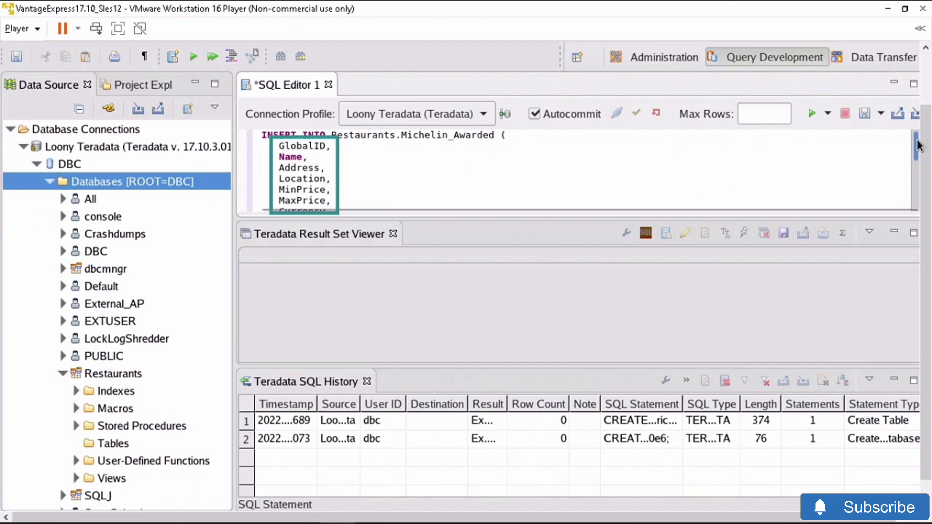
{"action": "scroll", "coordinate": [918, 165], "scroll_direction": "down", "scroll_amount": 2}
{"action": "scroll", "coordinate": [918, 186], "scroll_direction": "down", "scroll_amount": 3}
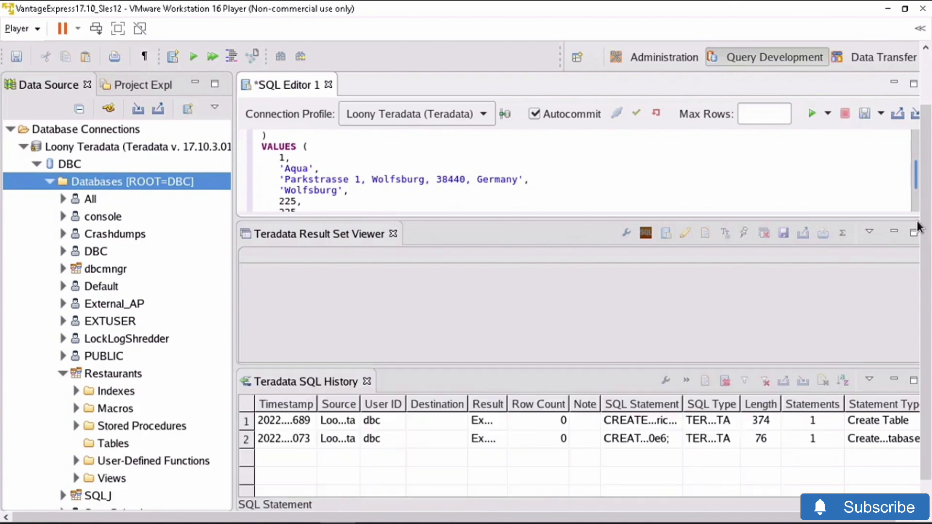
{"action": "left_click_drag", "start_coordinate": [917, 227], "coordinate": [917, 226]}
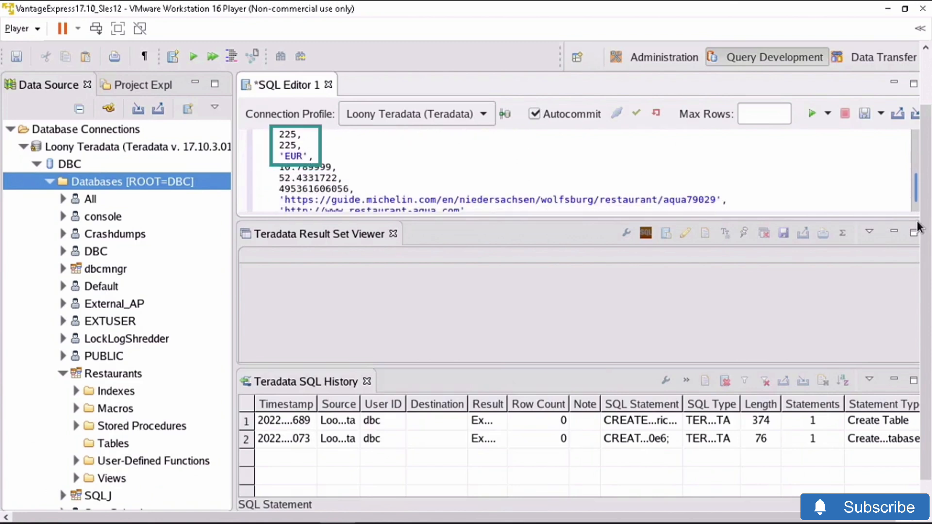
{"action": "left_click_drag", "start_coordinate": [917, 227], "coordinate": [917, 227]}
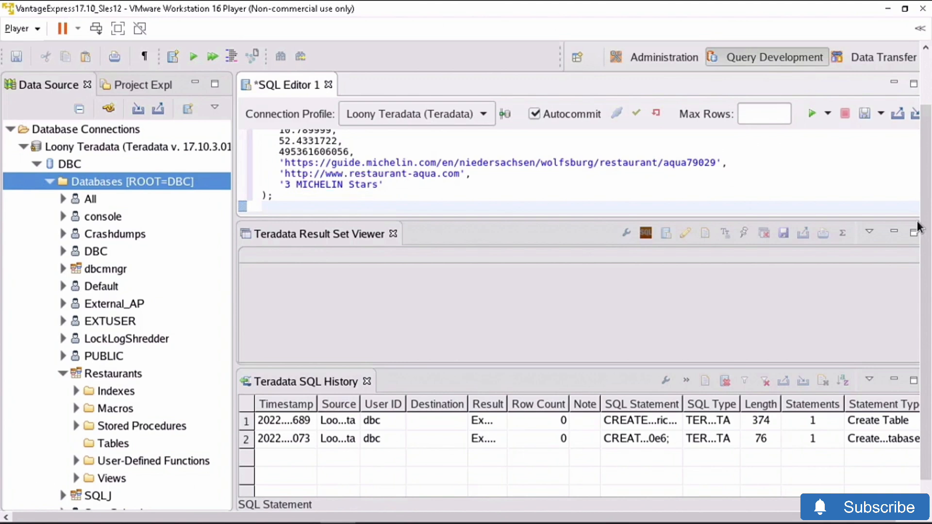
- Run the Aqua INSERT, inserting 1 row, and select all the editor text
{"action": "left_click", "coordinate": [811, 114]}
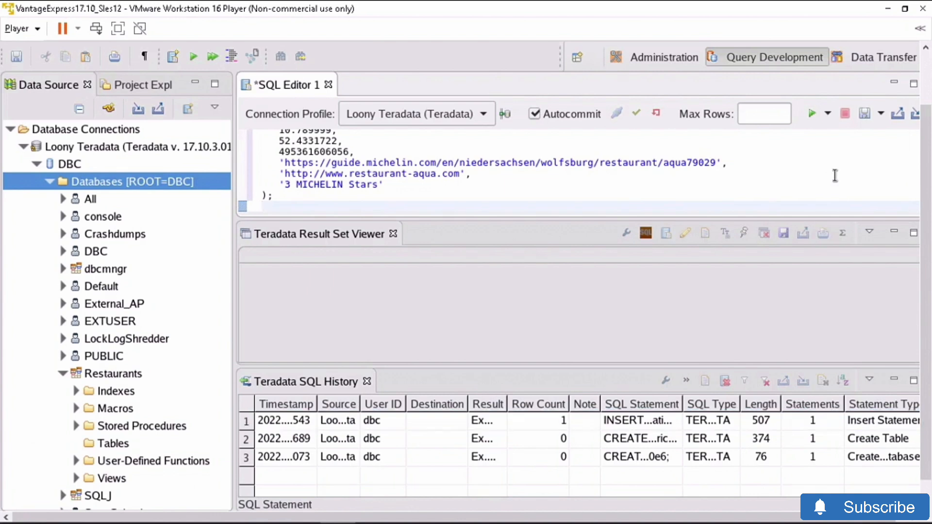
{"action": "key", "text": "ctrl+a"}
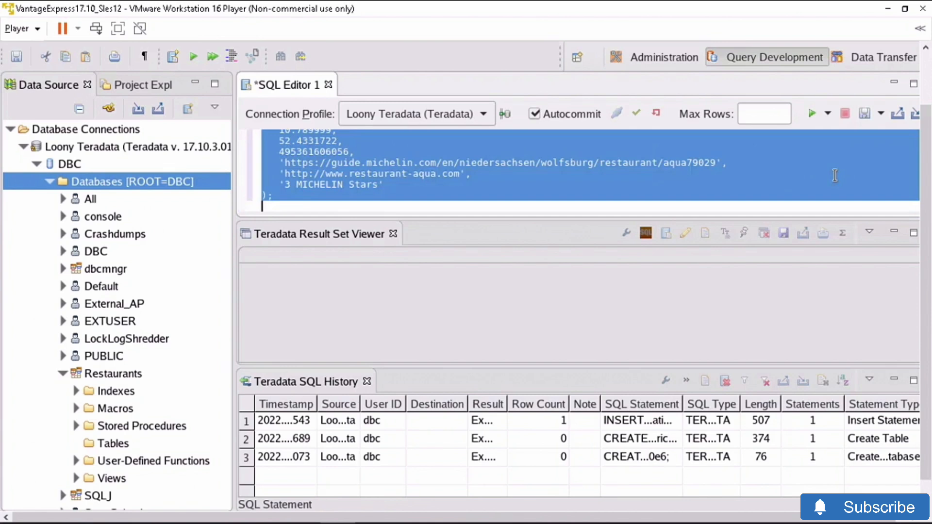
- Run a SELECT on Michelin_Awarded and scroll right to show the Aqua row's '3 MICHELIN Stars' award
{"action": "type", "text": "SELECT * FROM Restaurants.Michelin_Awarded;"}
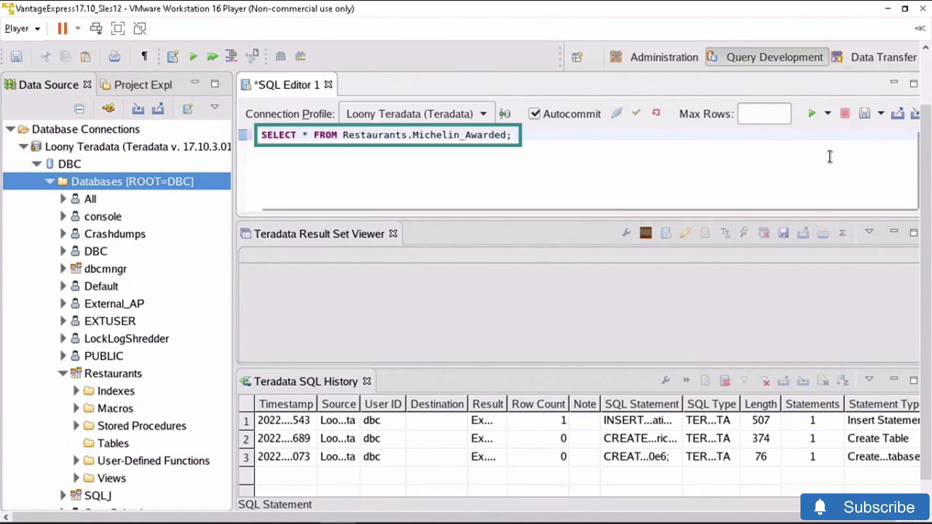
{"action": "left_click", "coordinate": [811, 113]}
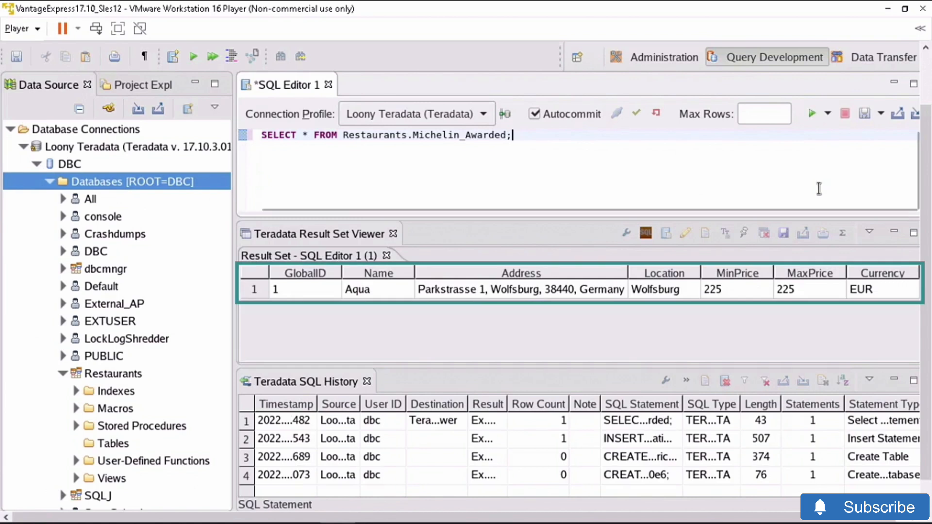
{"action": "mouse_move", "coordinate": [636, 356]}
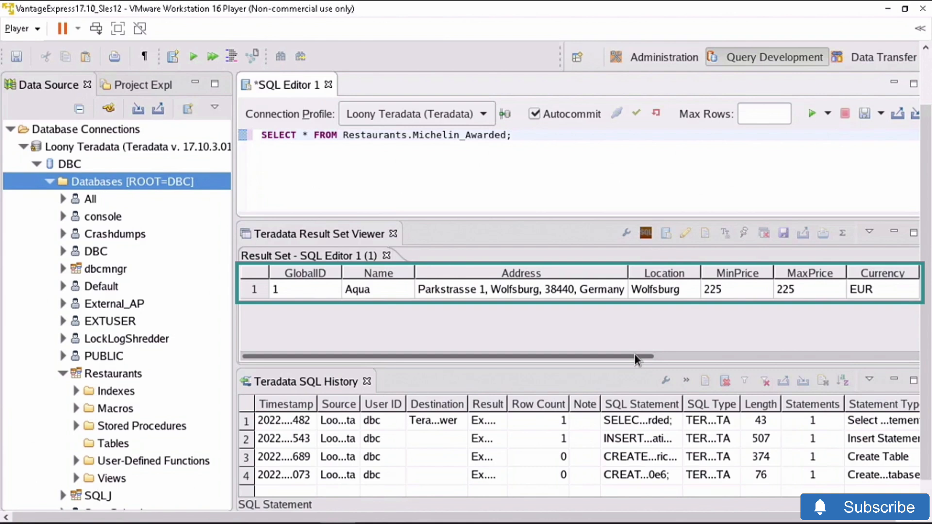
{"action": "left_click_drag", "start_coordinate": [634, 354], "coordinate": [930, 361]}
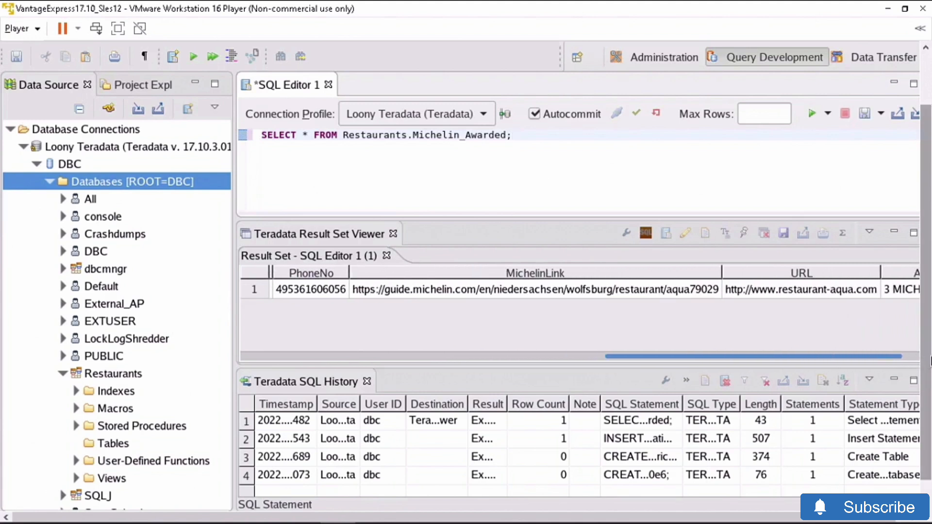
{"action": "left_click_drag", "start_coordinate": [930, 361], "coordinate": [872, 356]}
{"action": "left_click_drag", "start_coordinate": [814, 356], "coordinate": [862, 357]}
{"action": "left_click_drag", "start_coordinate": [865, 518], "coordinate": [879, 517]}
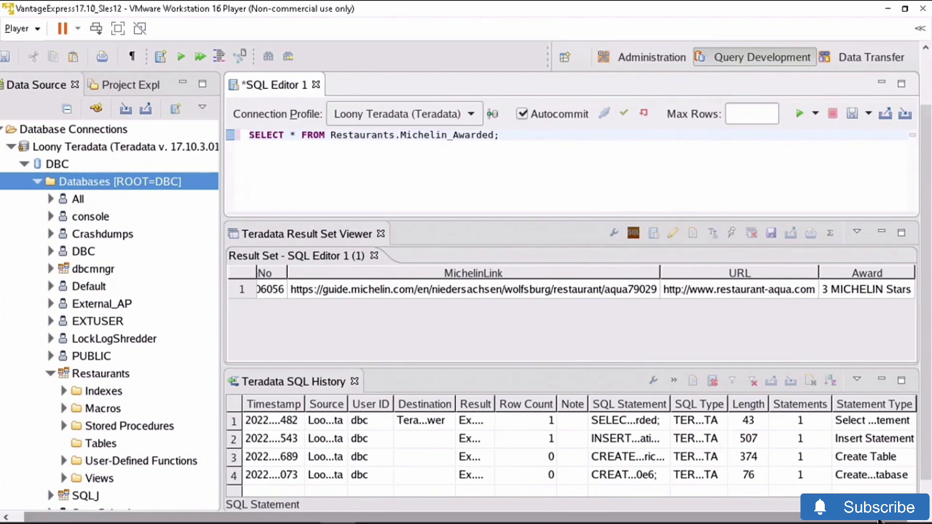